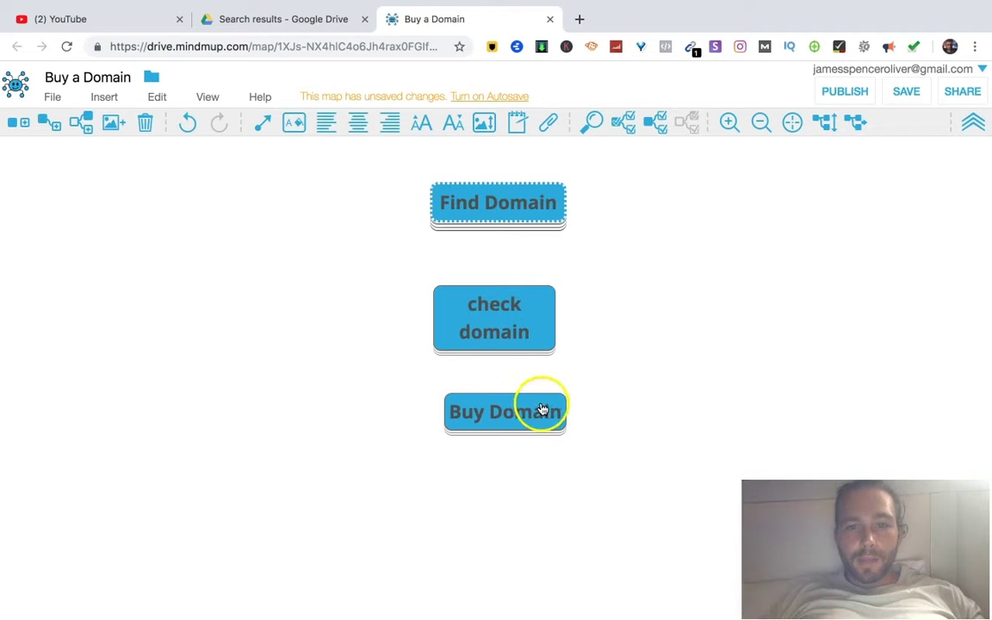
Add a child node 'expired domains.net' under the Find Domain node.
click(506, 215)
drag(560, 194, 559, 194)
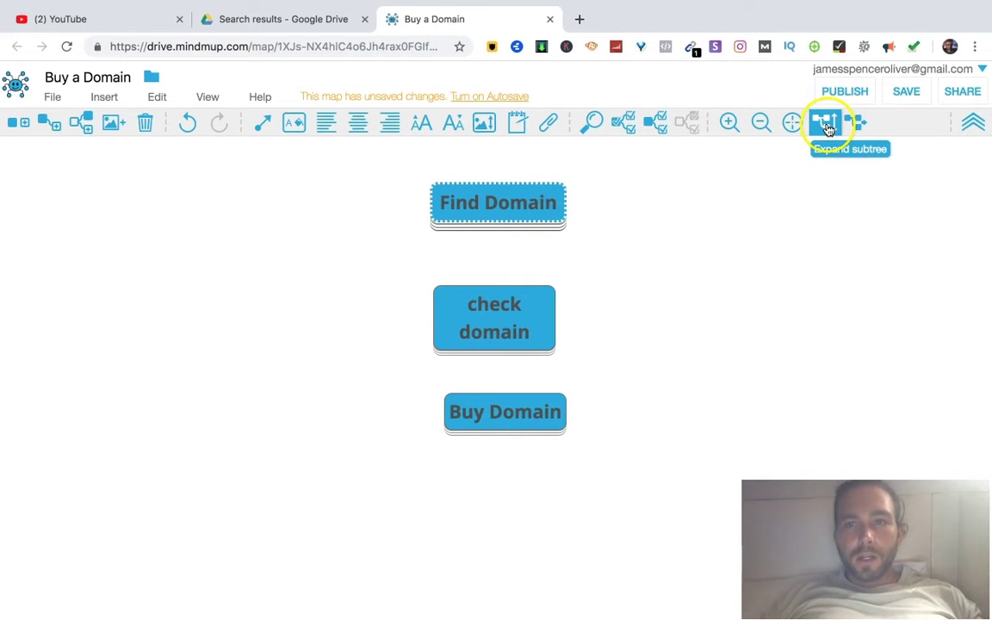
click(625, 196)
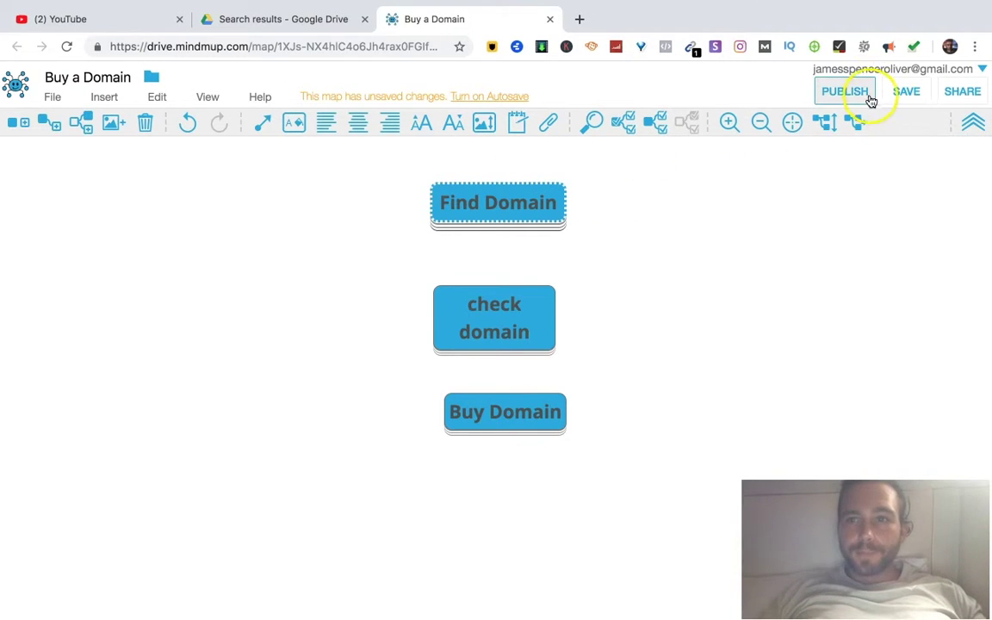
click(828, 125)
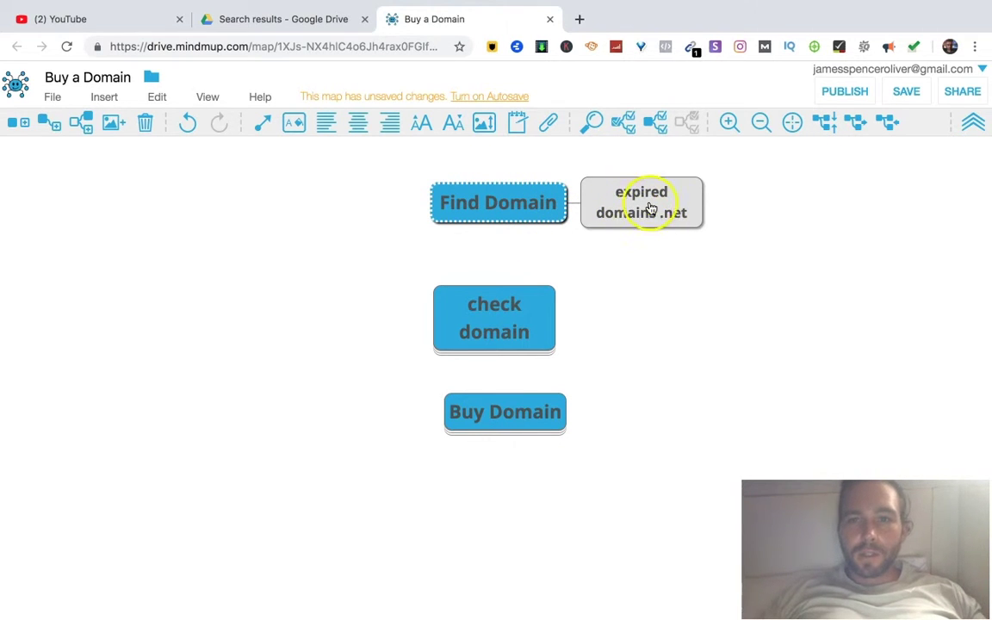
In a new tab, go to expireddomains.net and open the Expired Domain Names list.
click(578, 19)
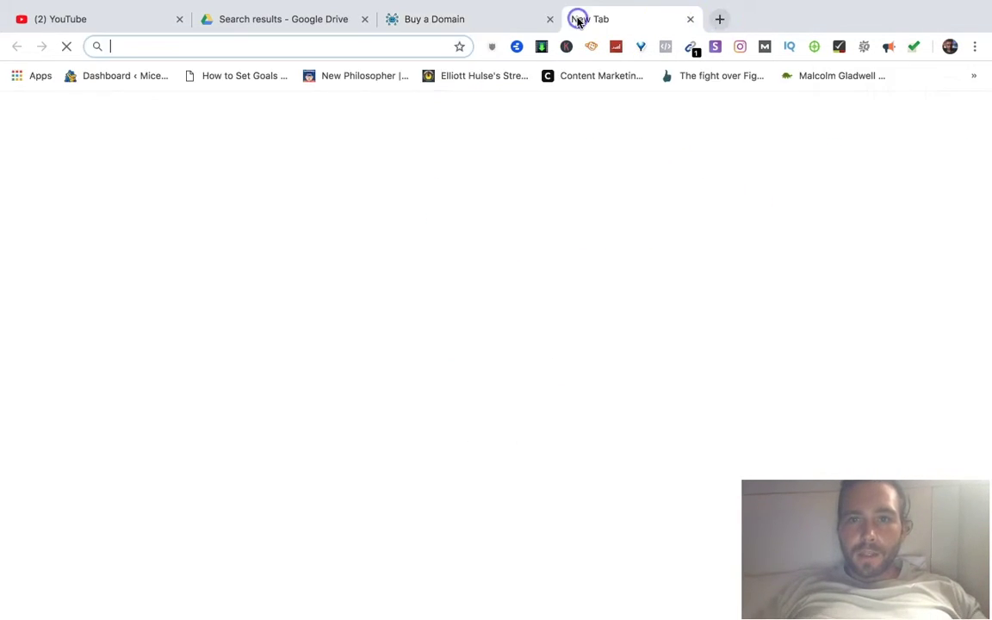
text(expi)
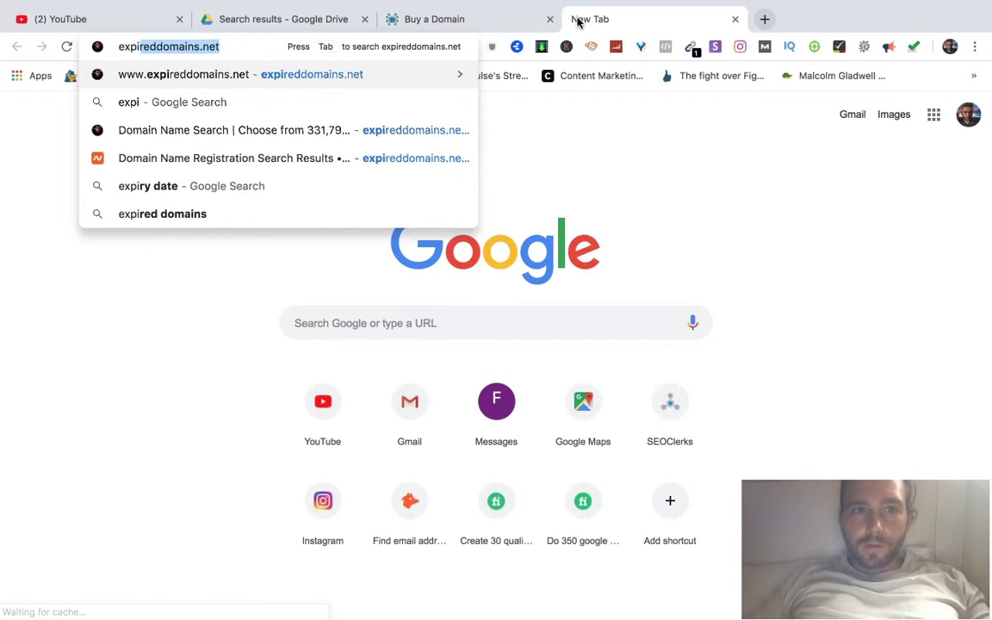
key(Return)
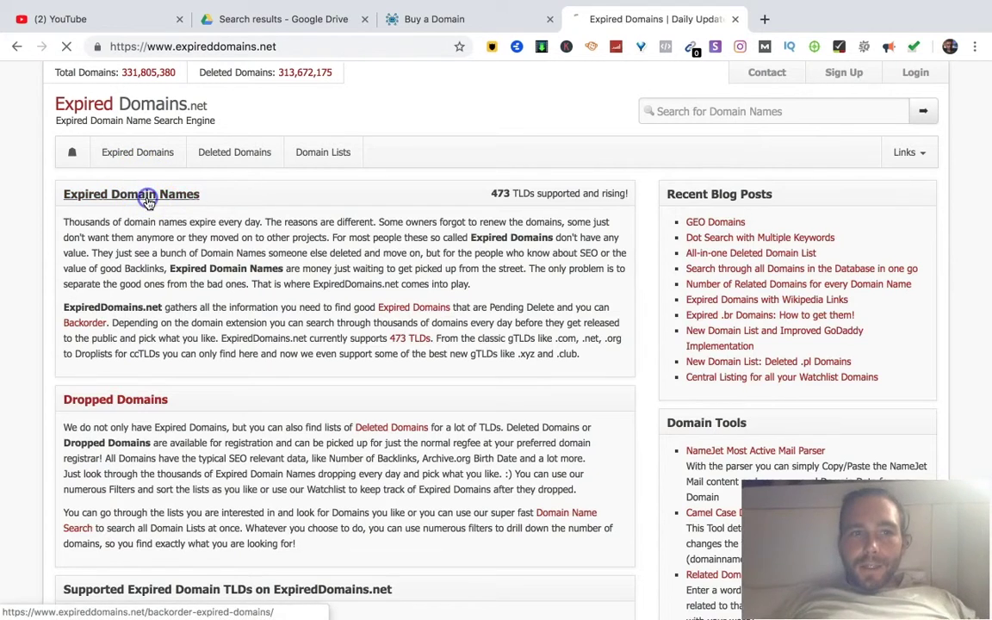
click(145, 197)
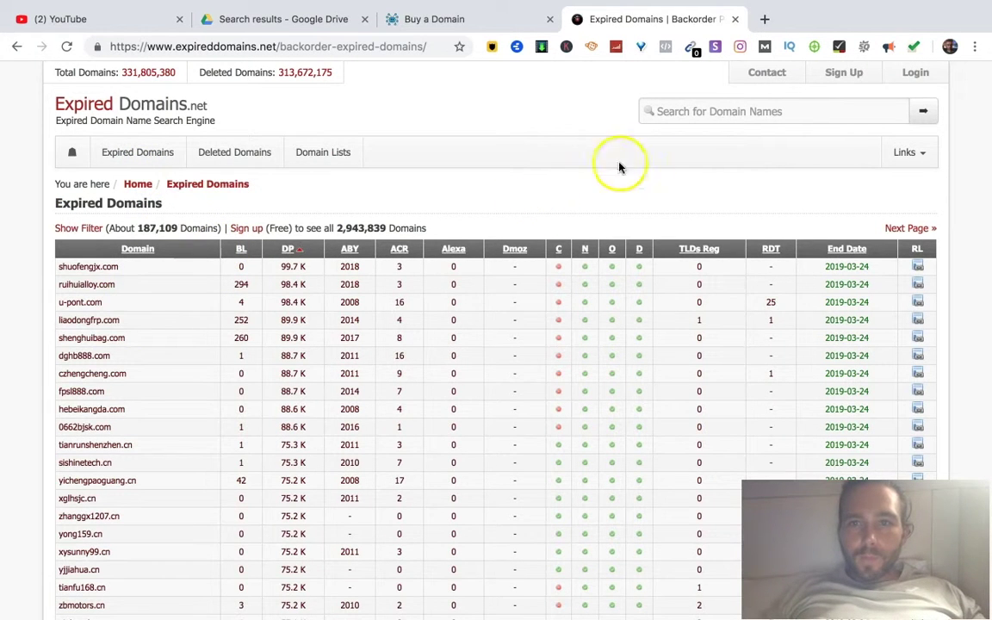
Search domain names for 'financial services', fixing the misspelling of 'financial'.
click(689, 116)
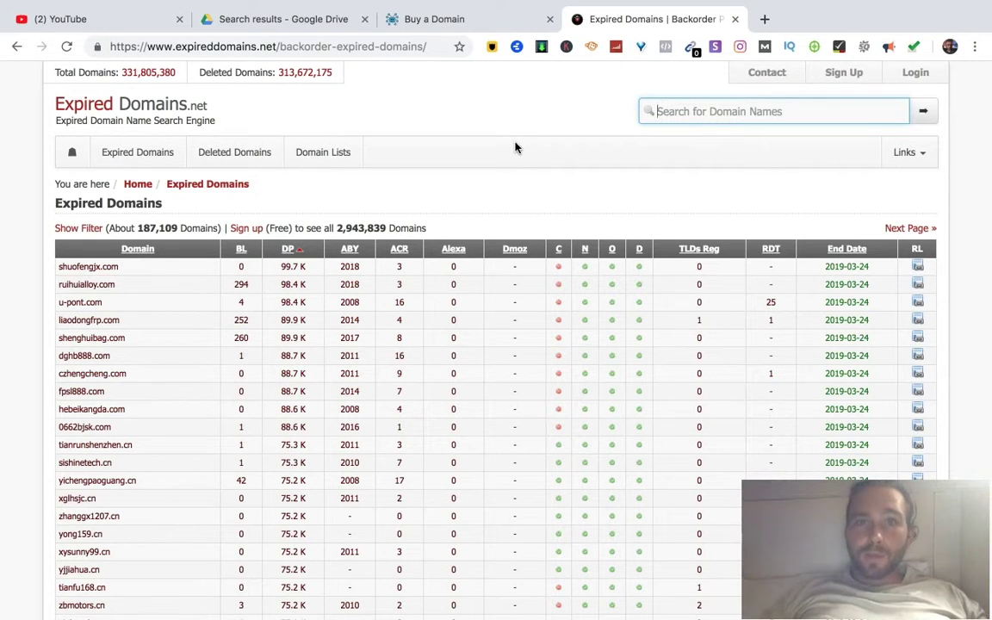
click(671, 112)
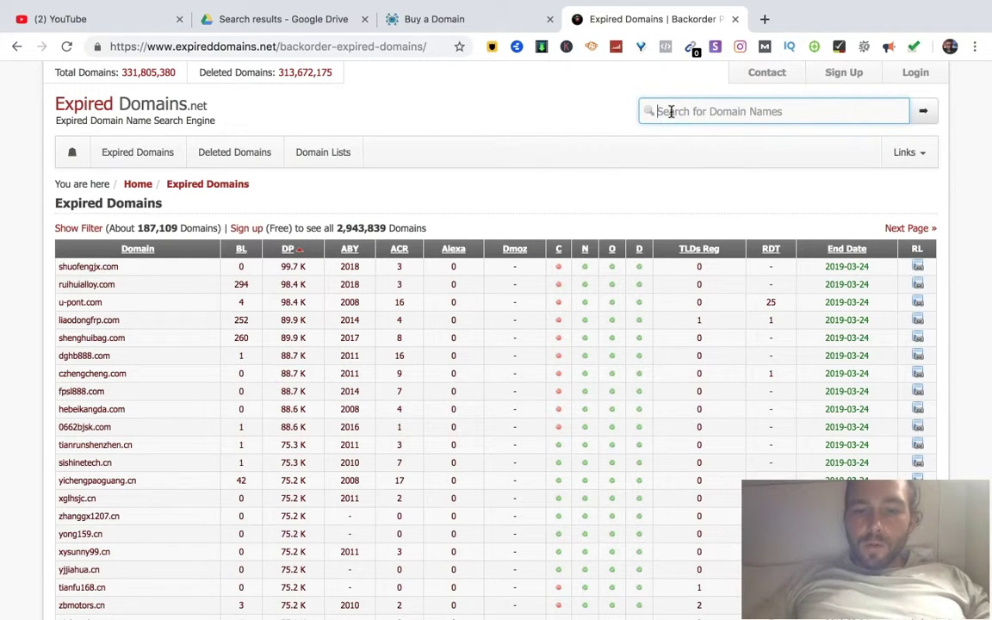
text(fin)
key(BackSpace)
key(BackSpace)
key(BackSpace)
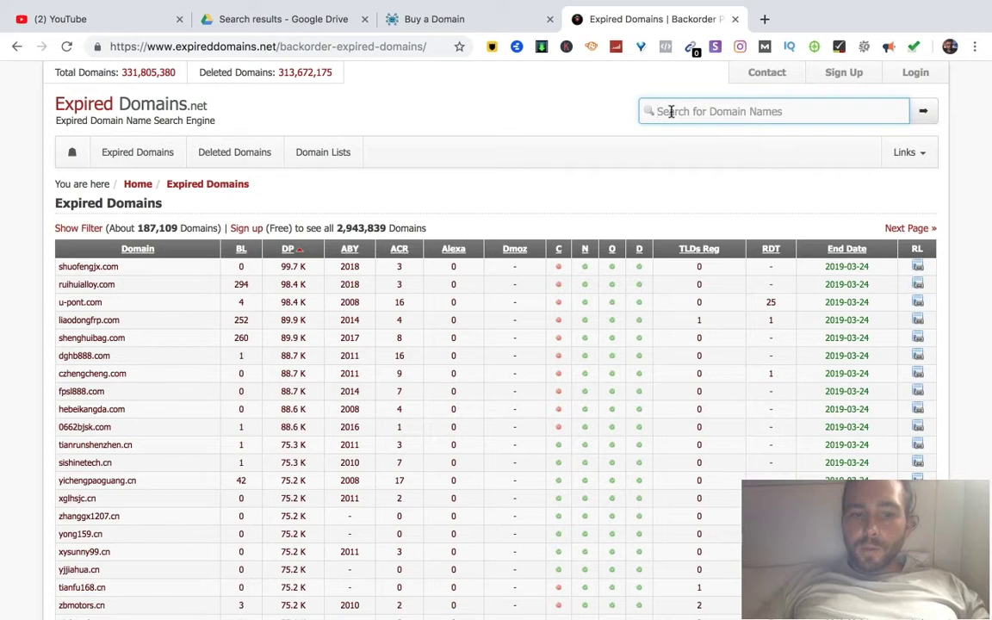
text(finan)
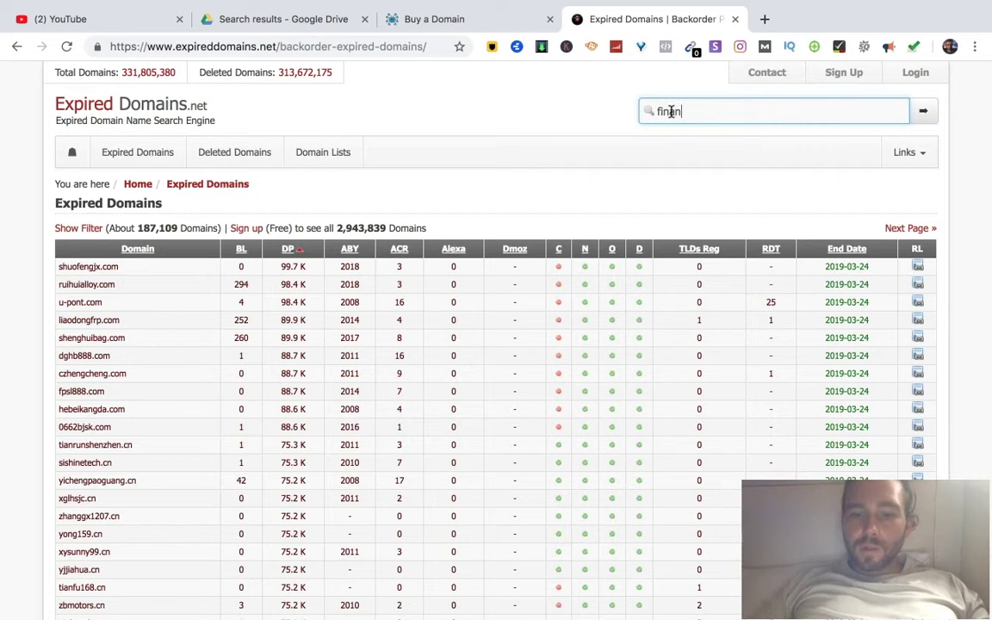
click(680, 105)
right_click(679, 109)
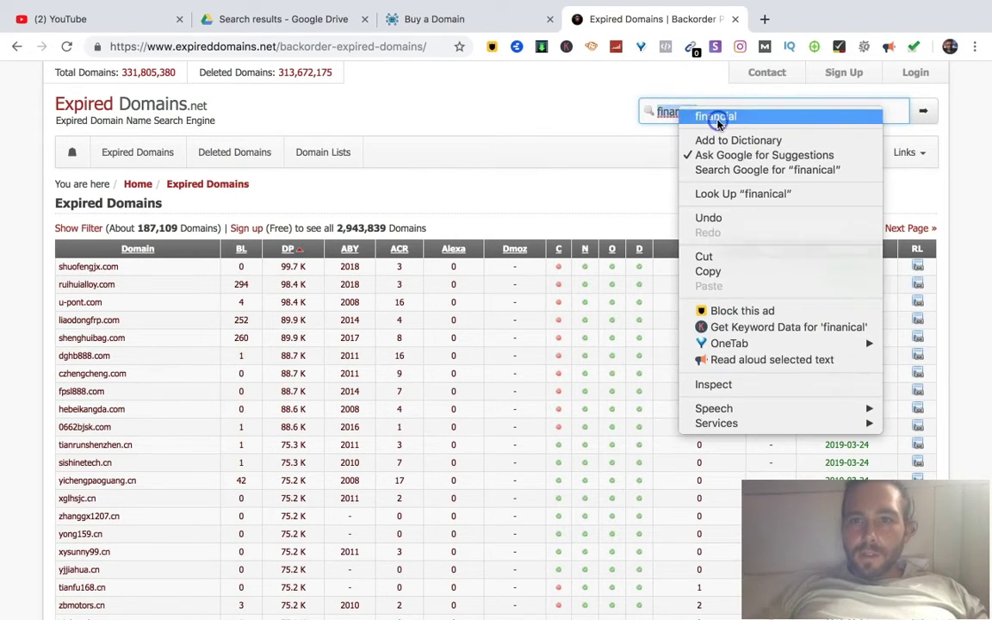
click(717, 118)
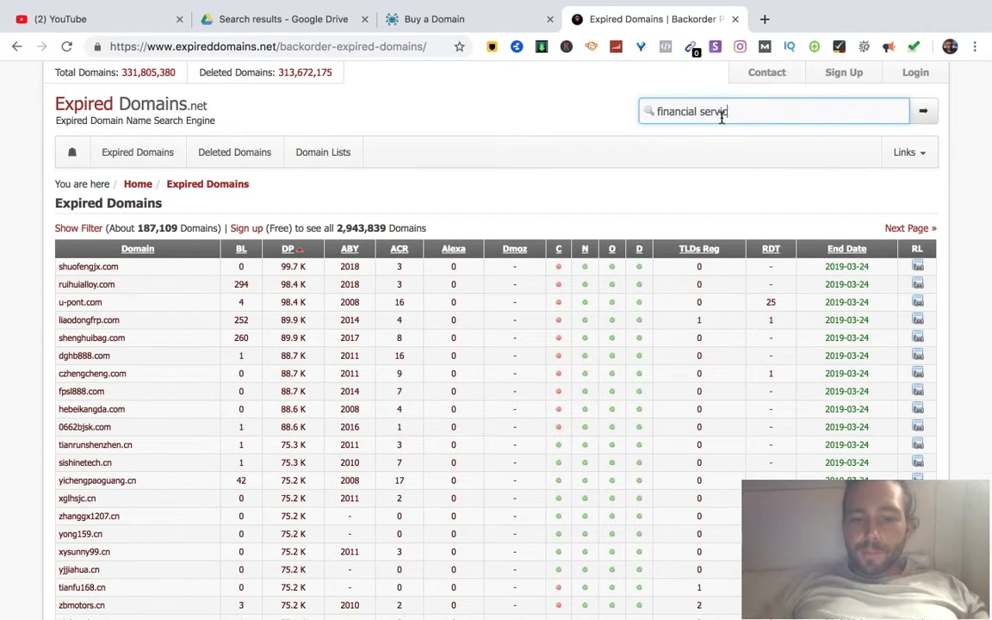
key(Return)
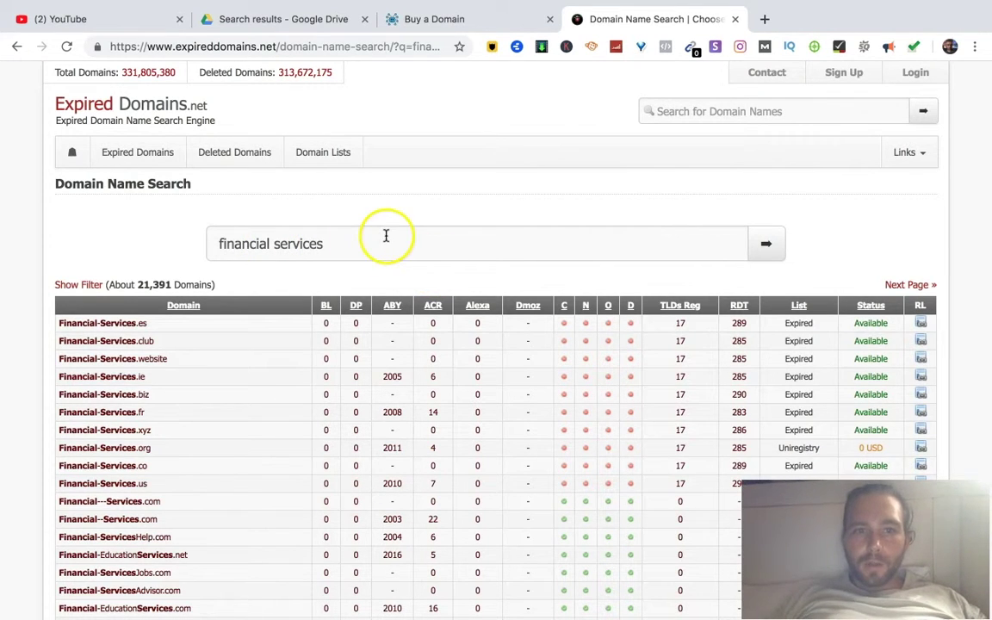
Sort the results by backlinks (BL) and select the FinancialServicesAustralia.info domain name.
click(327, 307)
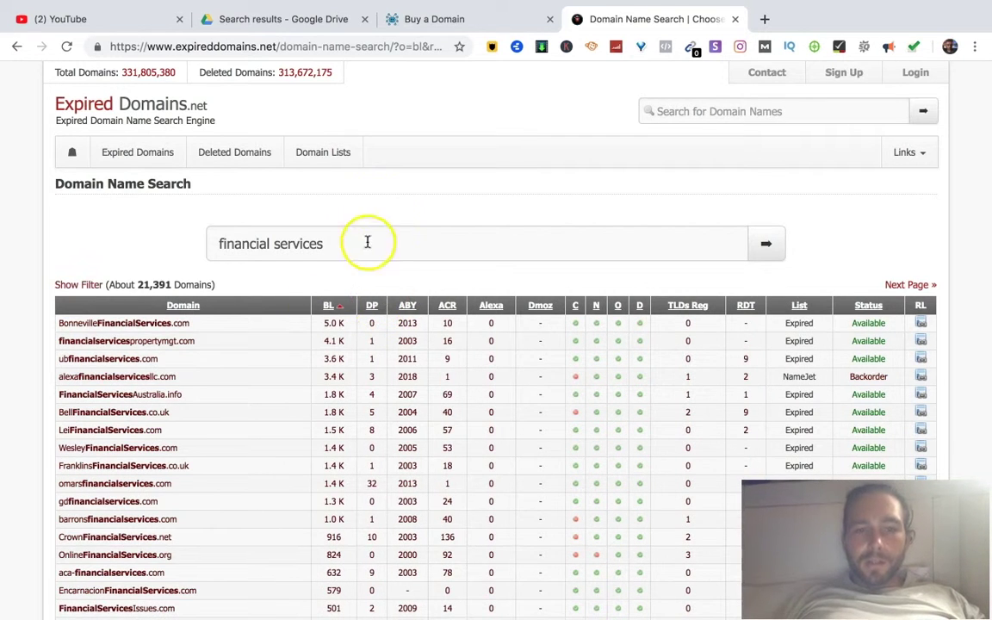
scroll(376, 216, down, 1)
scroll(376, 215, down, 2)
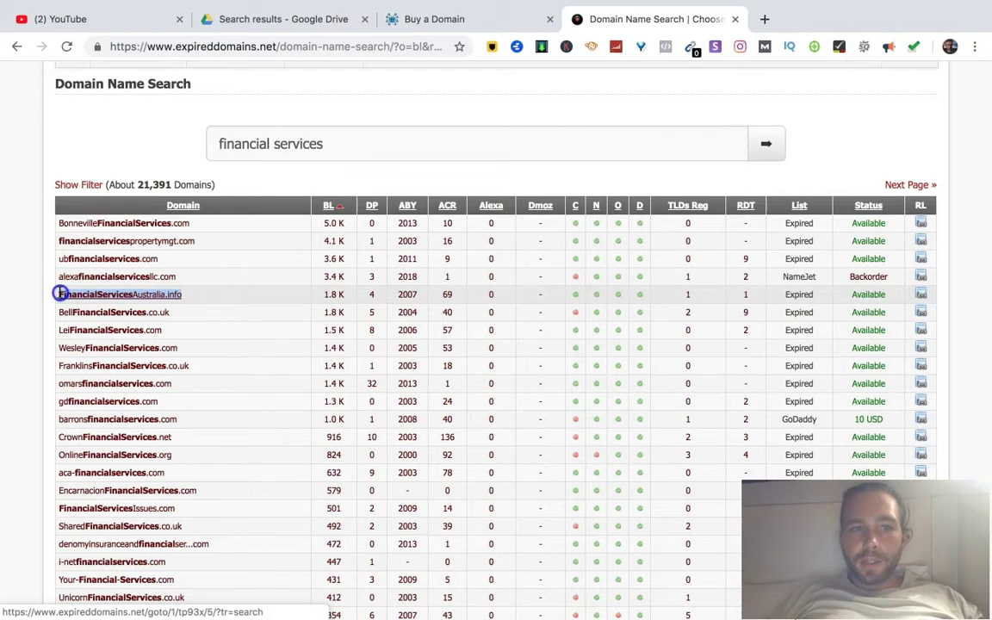
drag(59, 293, 319, 302)
key(super+c)
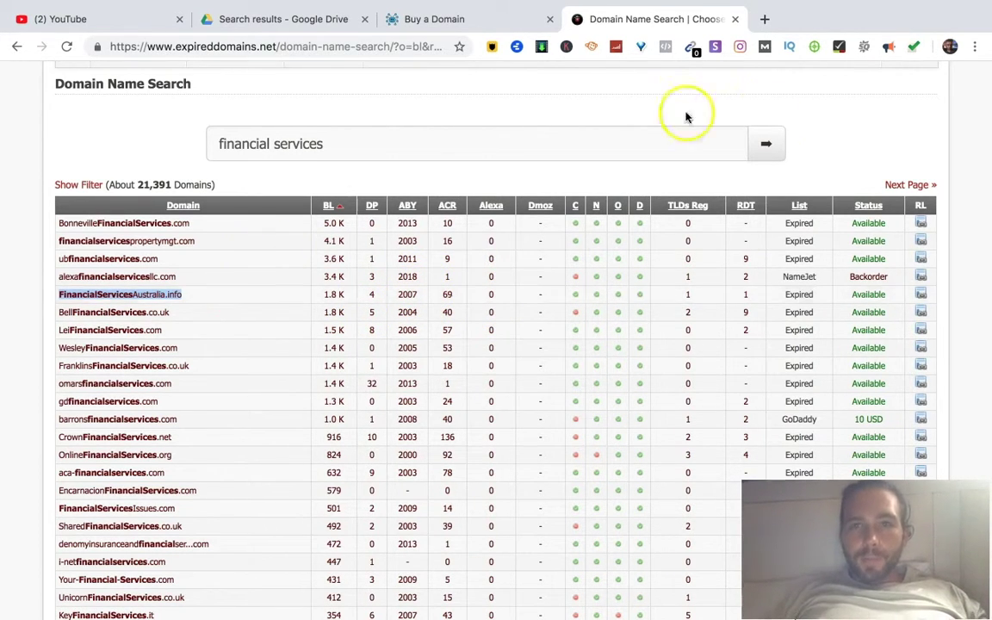
click(764, 19)
Go to majestic.com.
text(ma)
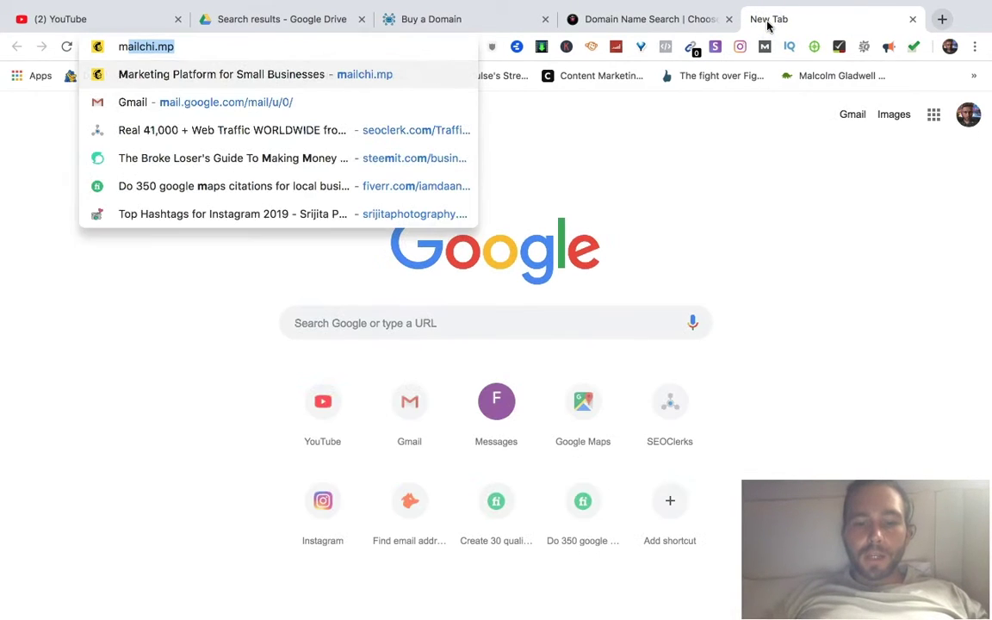
text(g)
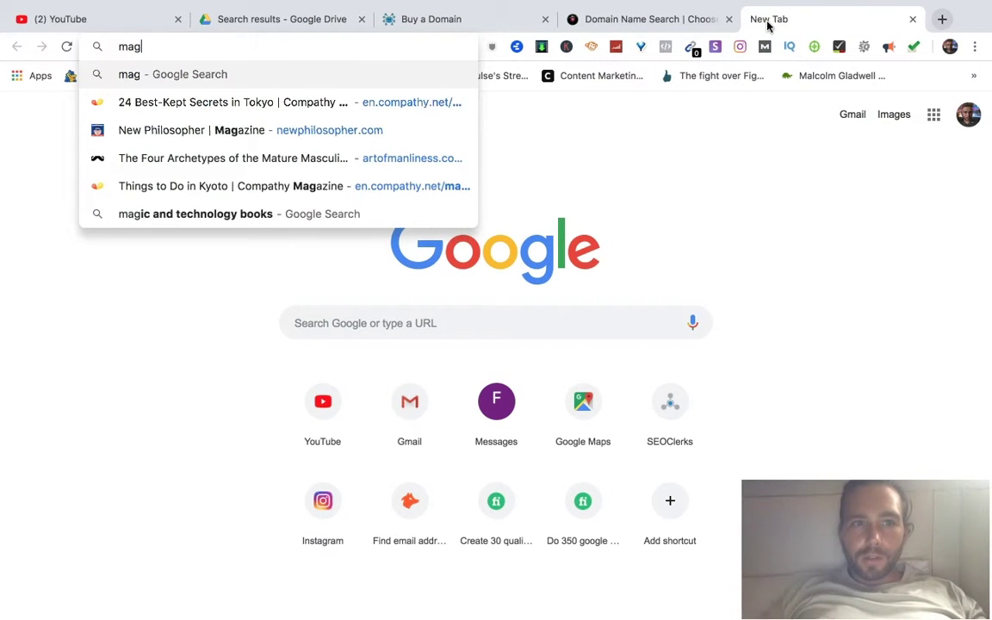
text(es)
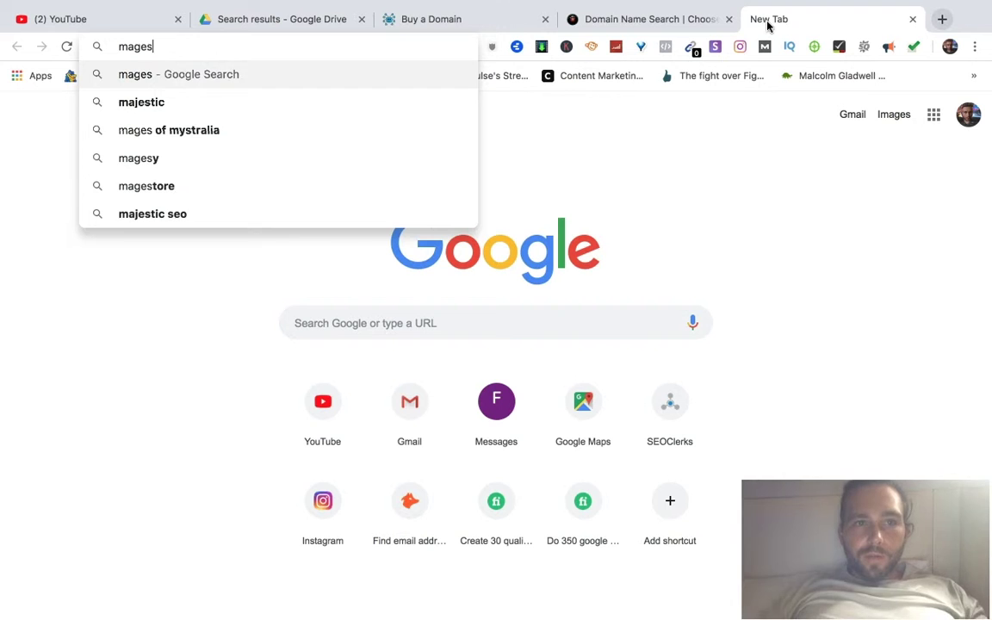
key(BackSpace)
key(BackSpace)
key(BackSpace)
text(jestic.com)
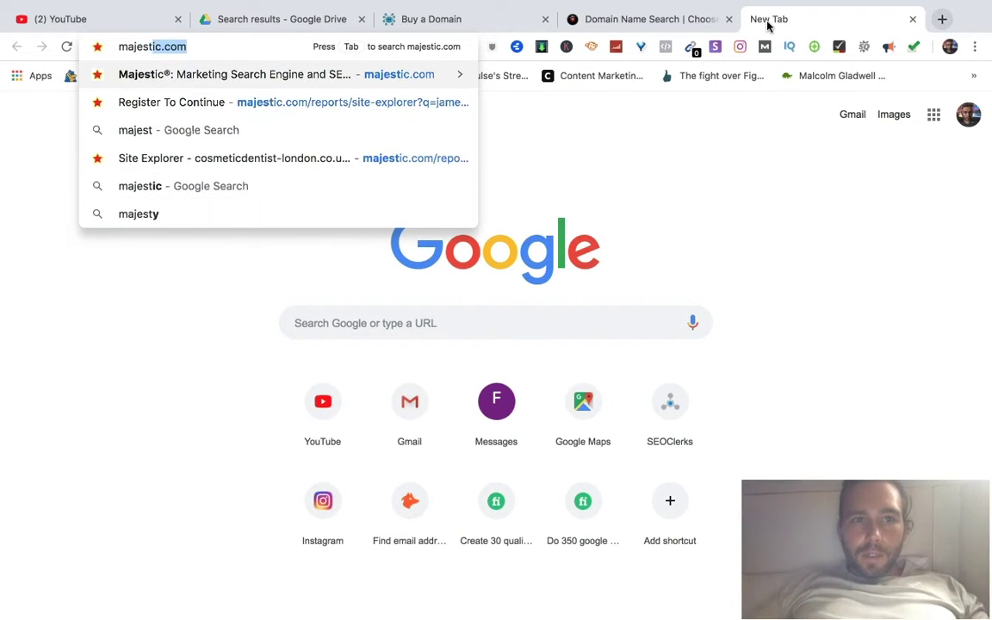
key(Return)
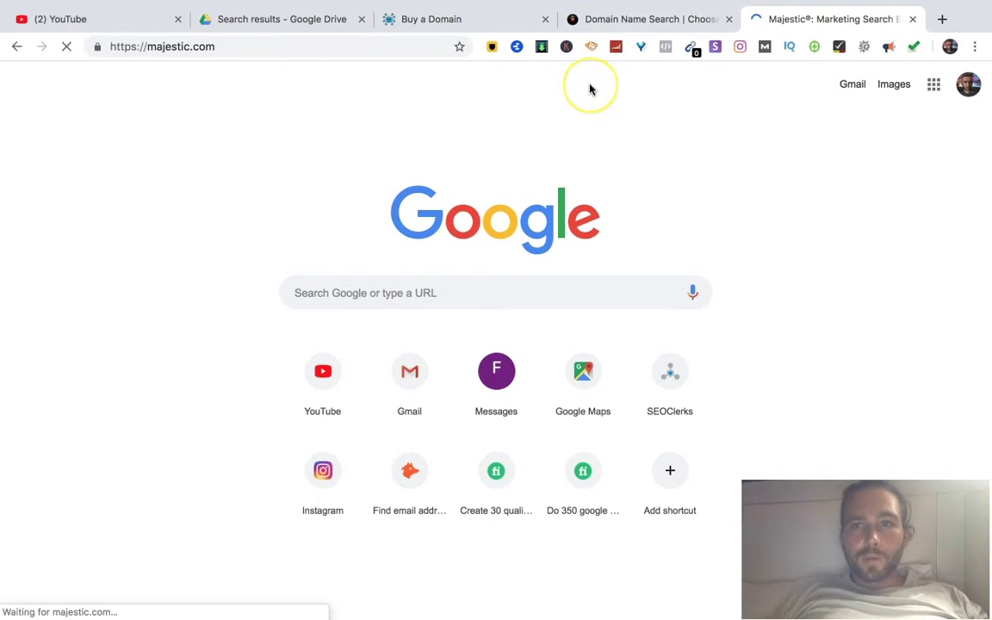
Look up FinancialServicesAustralia.info in Site Explorer and open its Ref Domains report.
scroll(658, 230, down, 5)
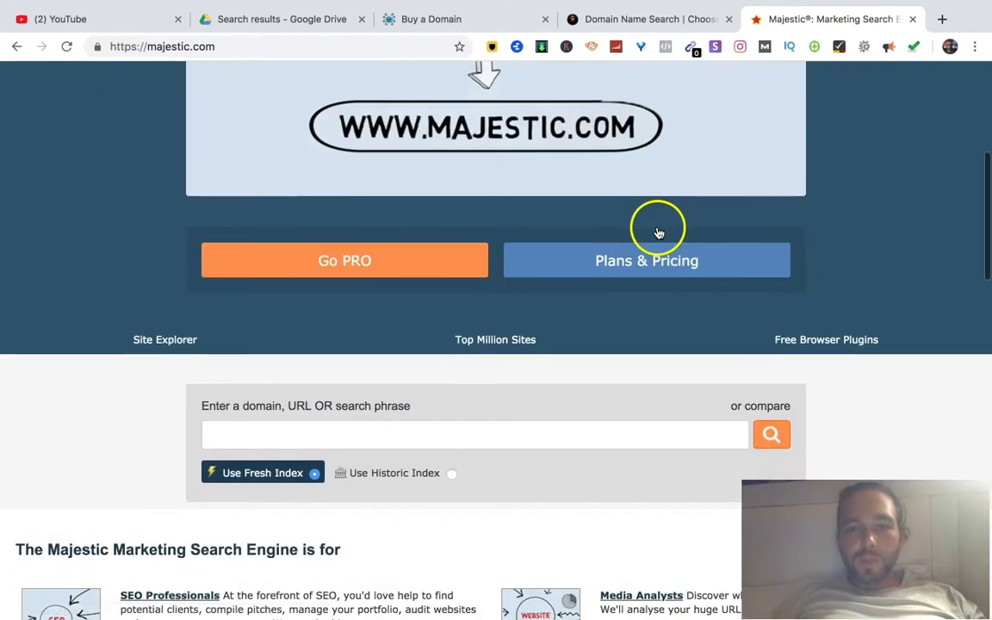
click(481, 427)
key(super+v)
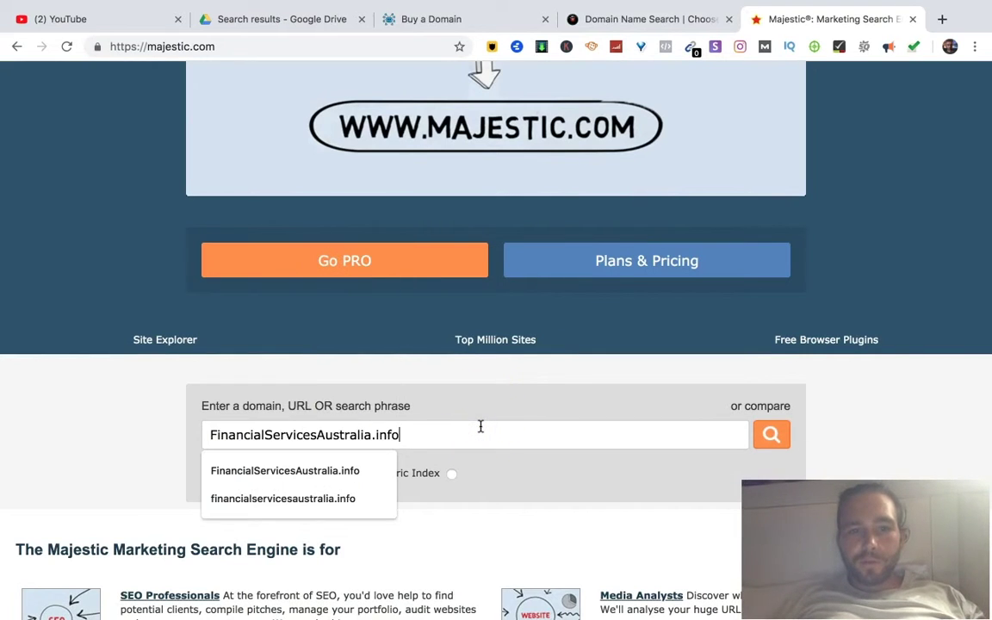
click(767, 437)
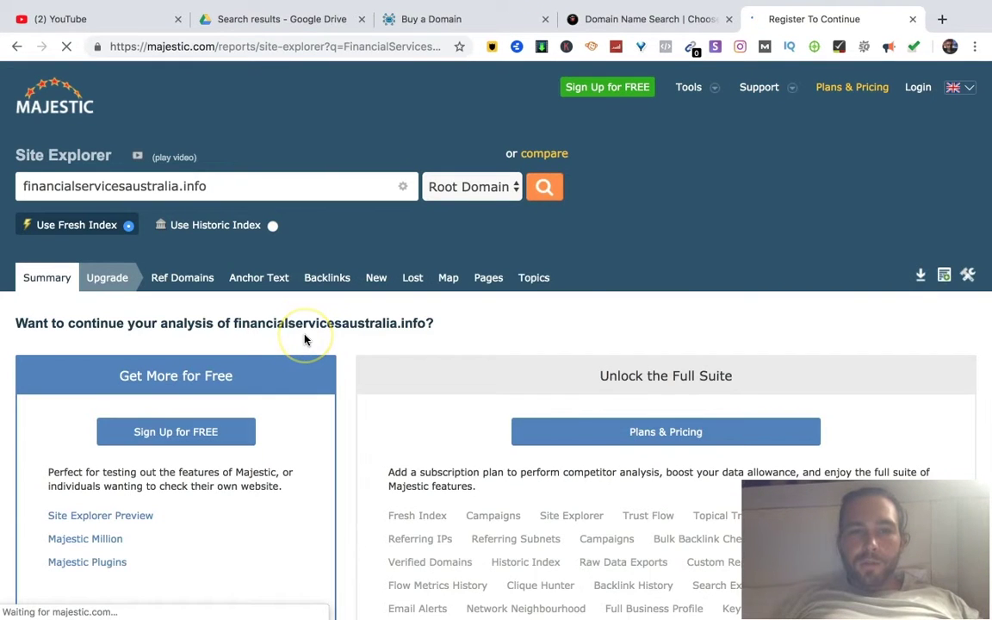
scroll(304, 341, down, 3)
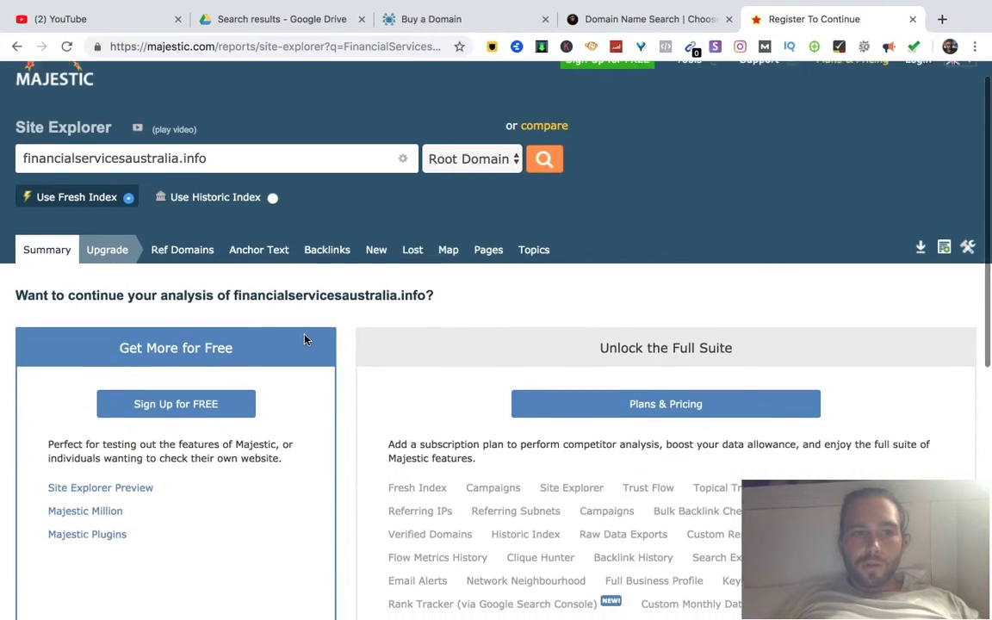
scroll(304, 340, down, 4)
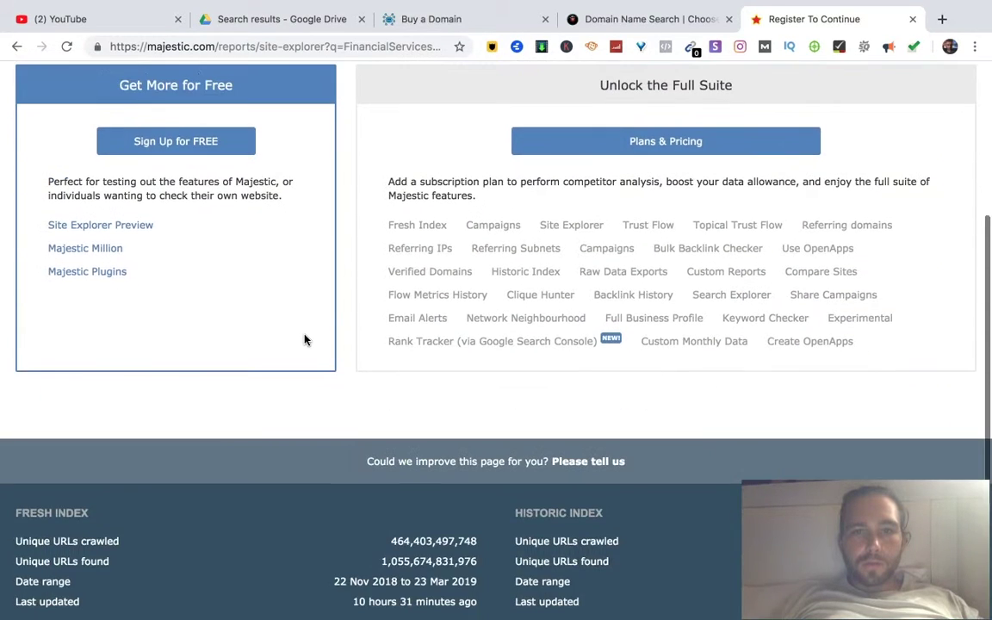
scroll(304, 340, up, 4)
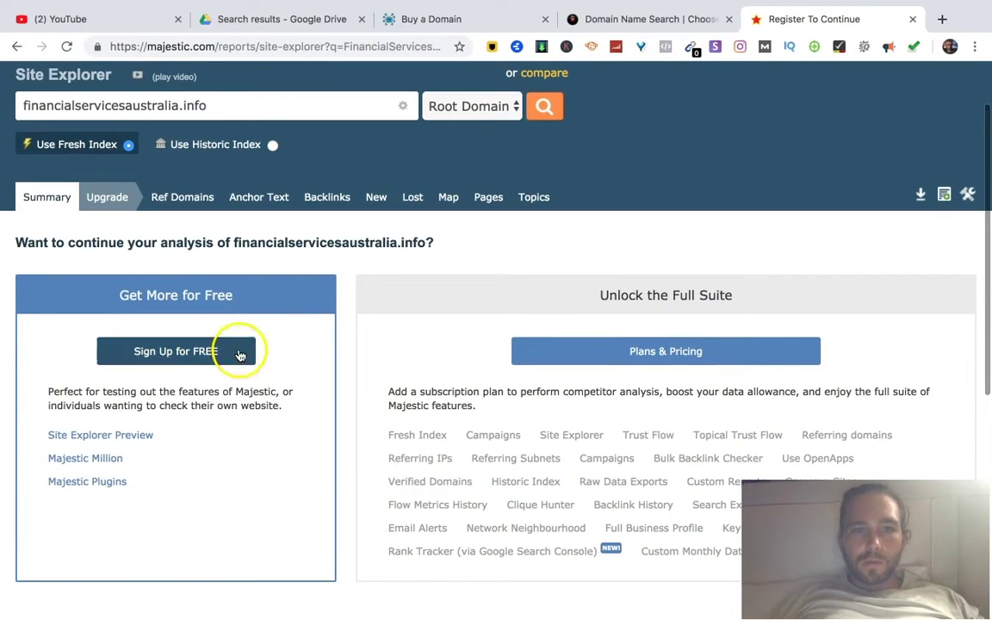
click(177, 197)
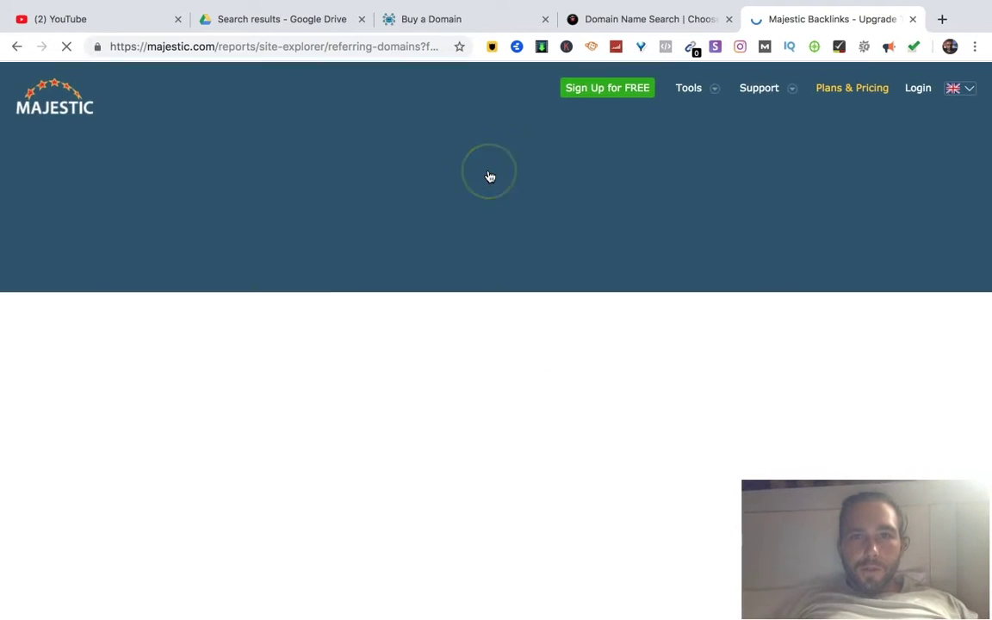
Log in to Majestic with the saved e-mail, the account password and the verification code.
click(689, 84)
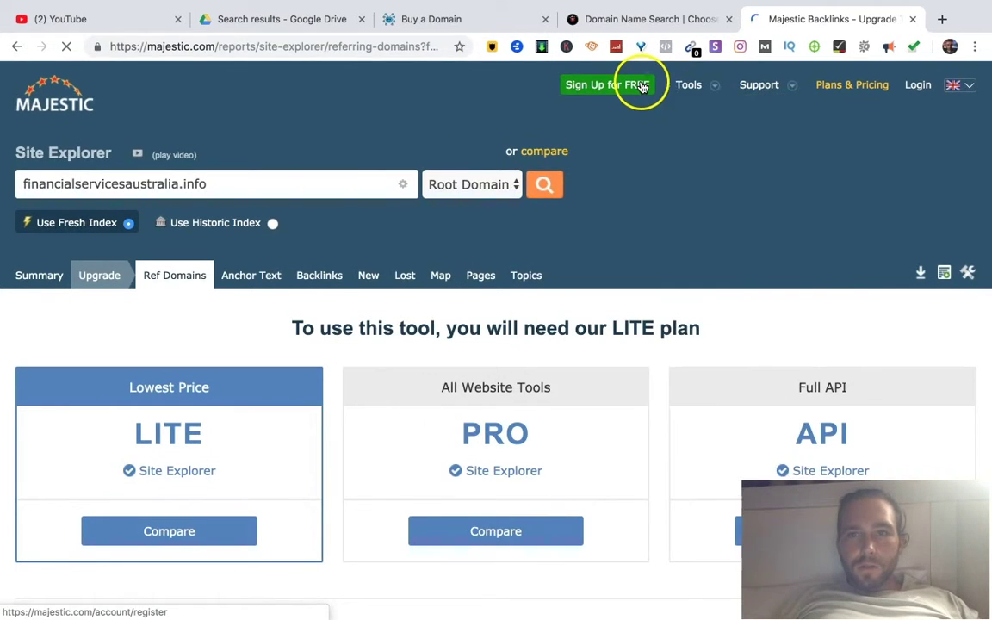
click(918, 85)
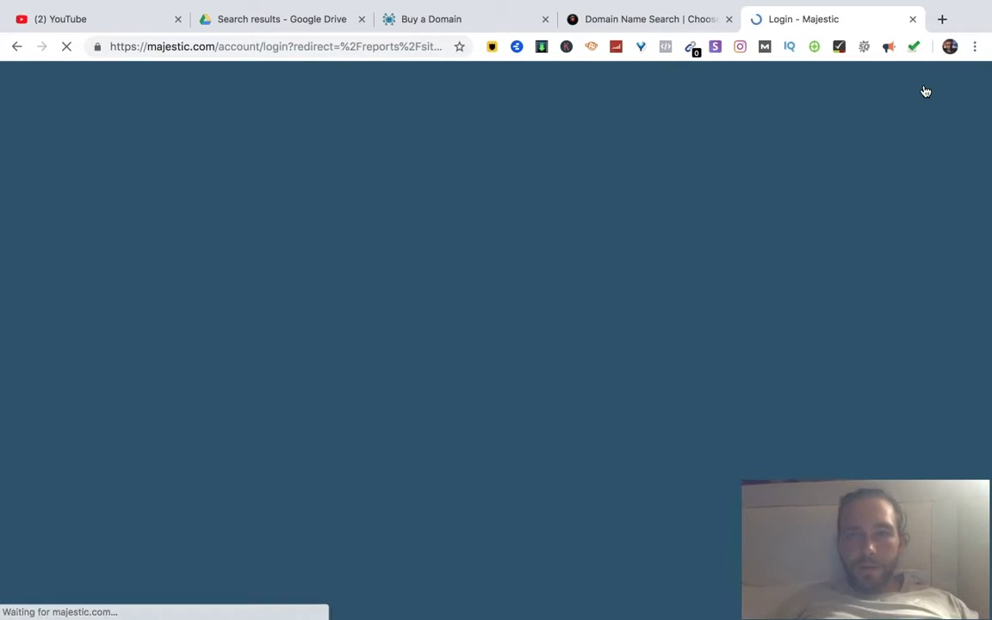
click(458, 250)
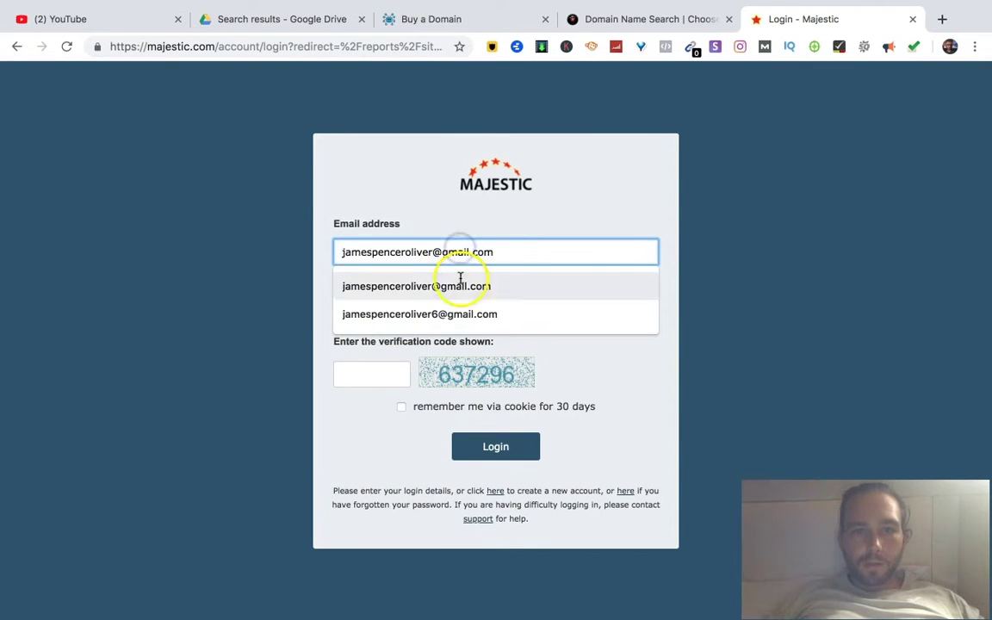
click(462, 285)
click(454, 315)
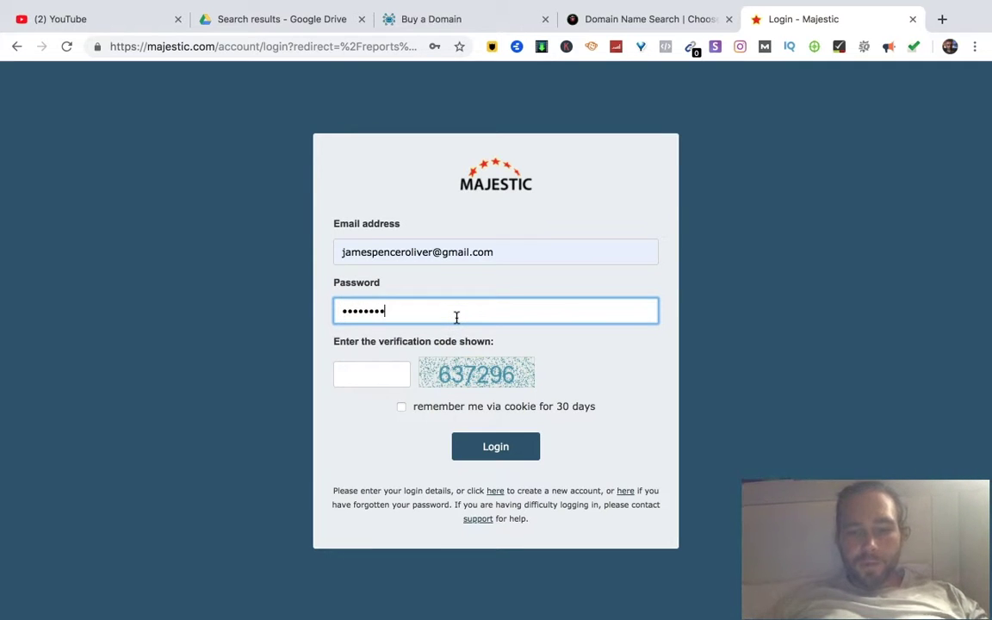
click(387, 376)
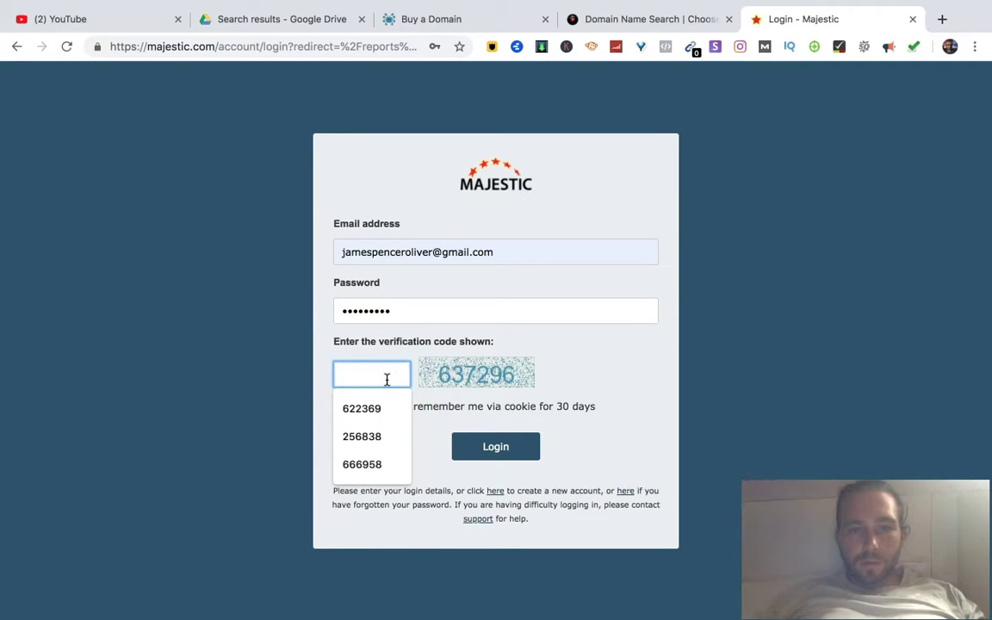
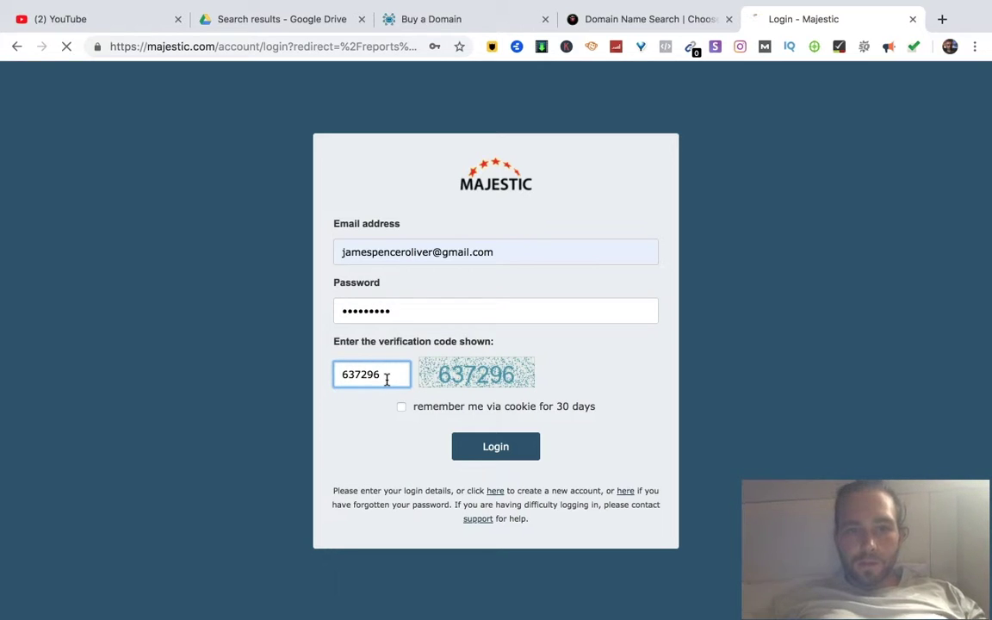
click(500, 436)
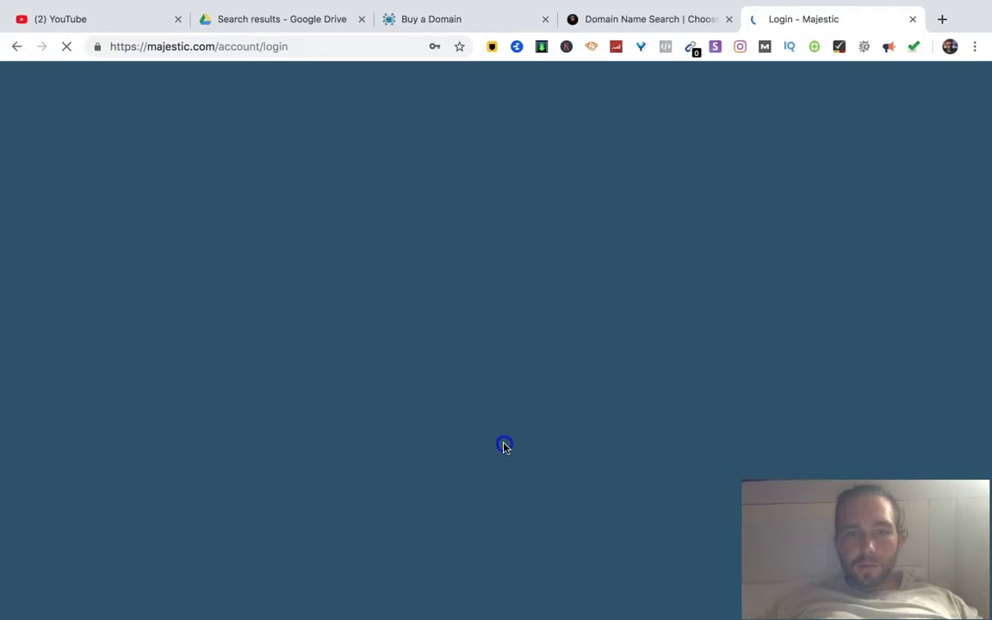
Retry the login, re-entering the password and a new verification code.
click(509, 346)
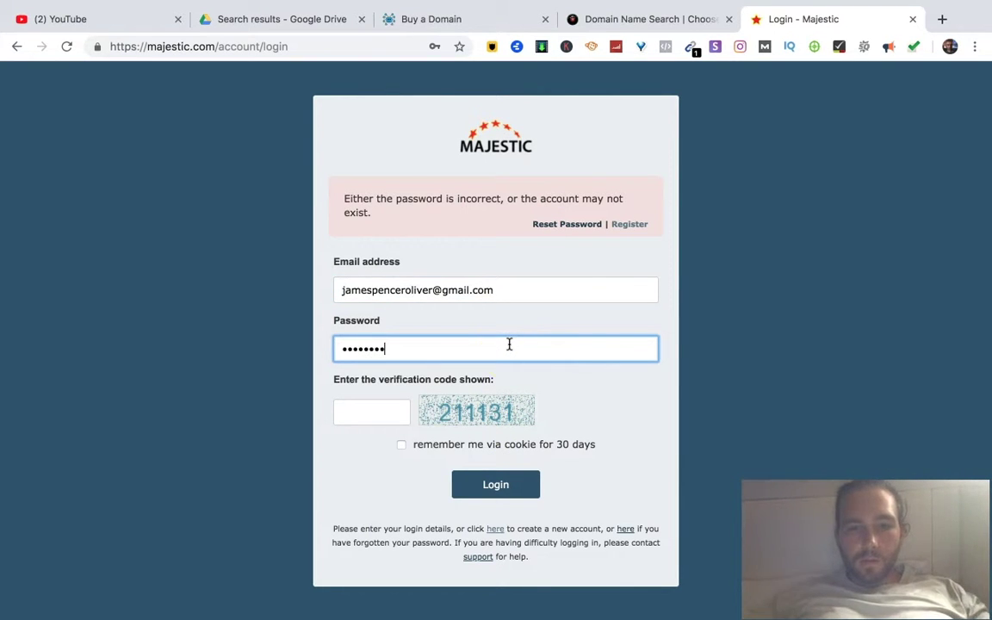
click(376, 414)
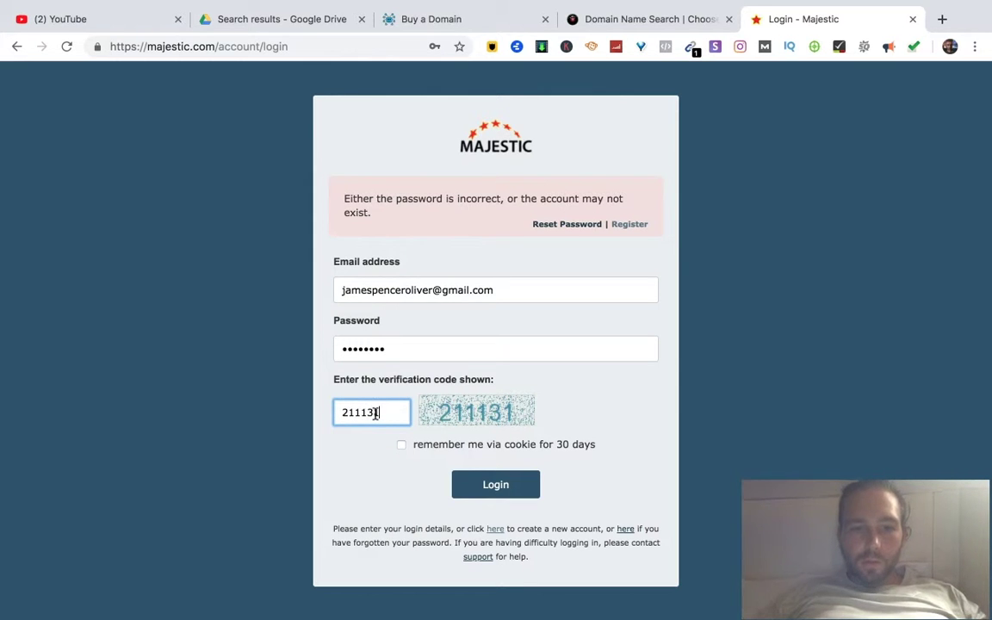
click(515, 484)
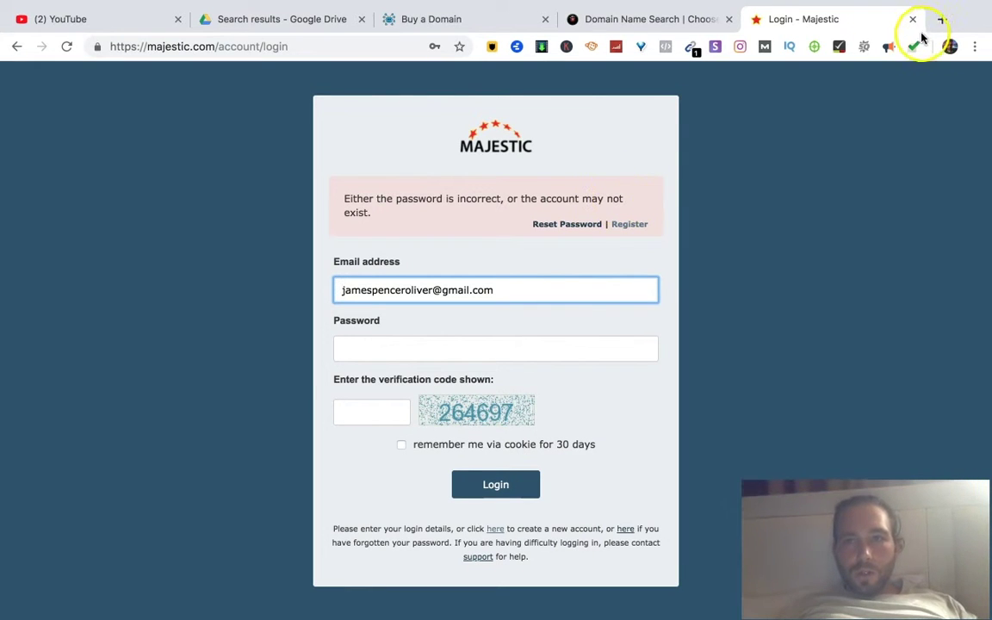
Return to Majestic's homepage and paste FinancialServicesAustralia.info into the domain search box.
click(529, 148)
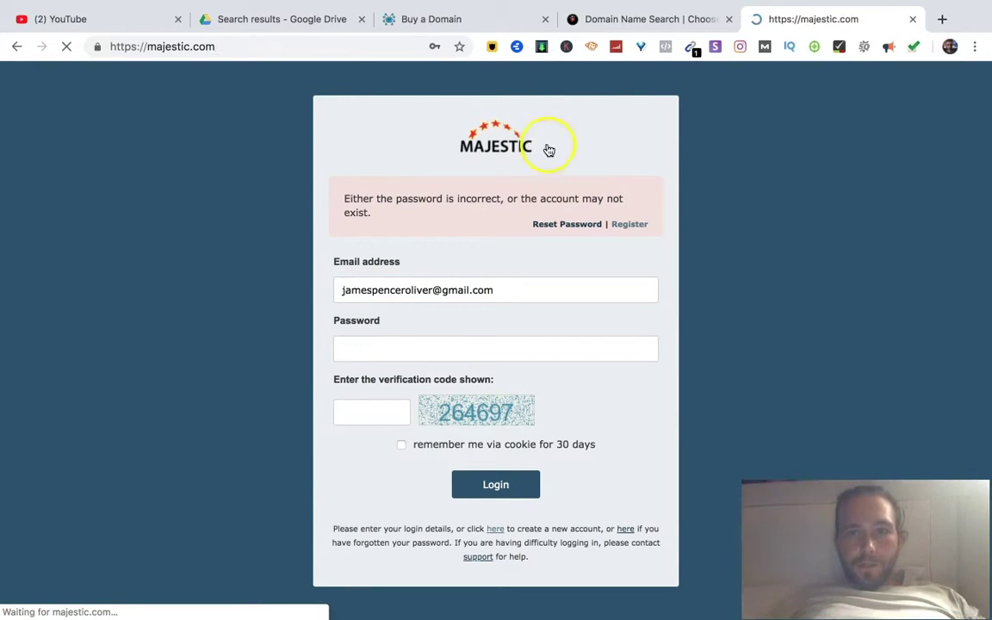
scroll(571, 195, down, 5)
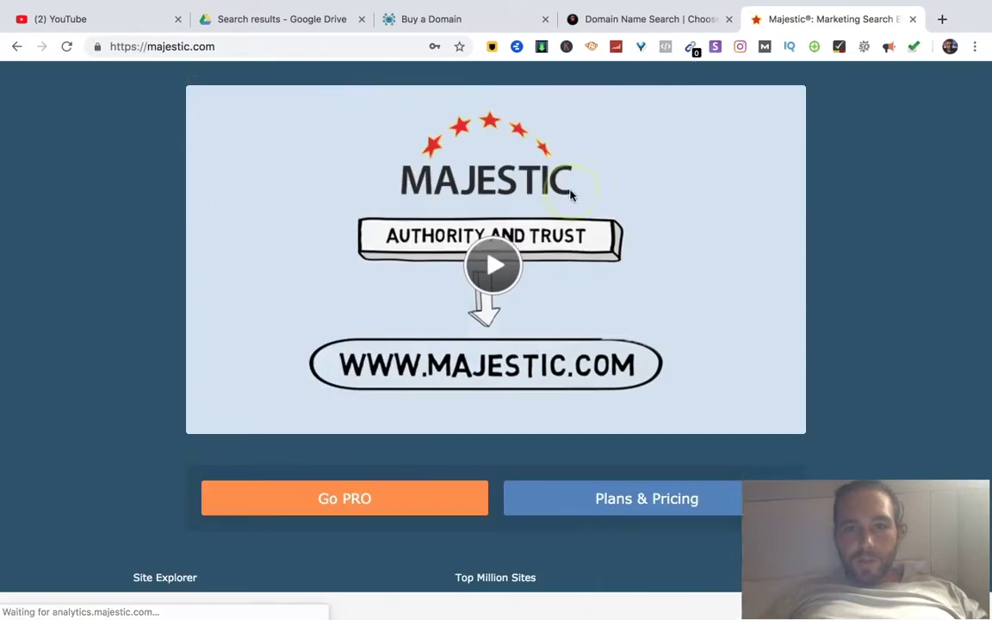
scroll(570, 195, down, 2)
click(484, 317)
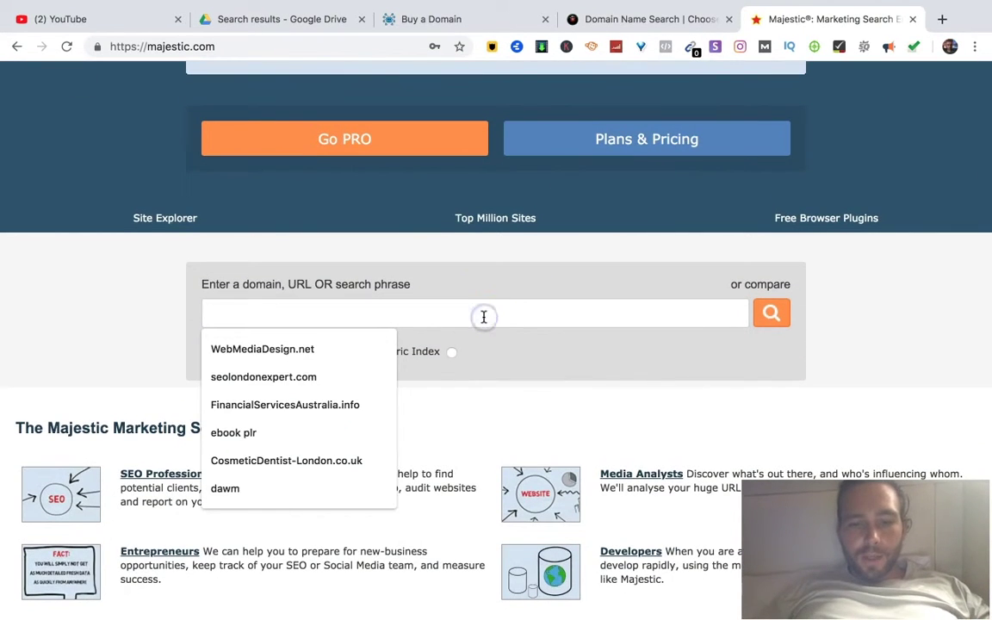
text(FinancialServicesAustralia.info)
click(496, 255)
scroll(186, 182, up, 2)
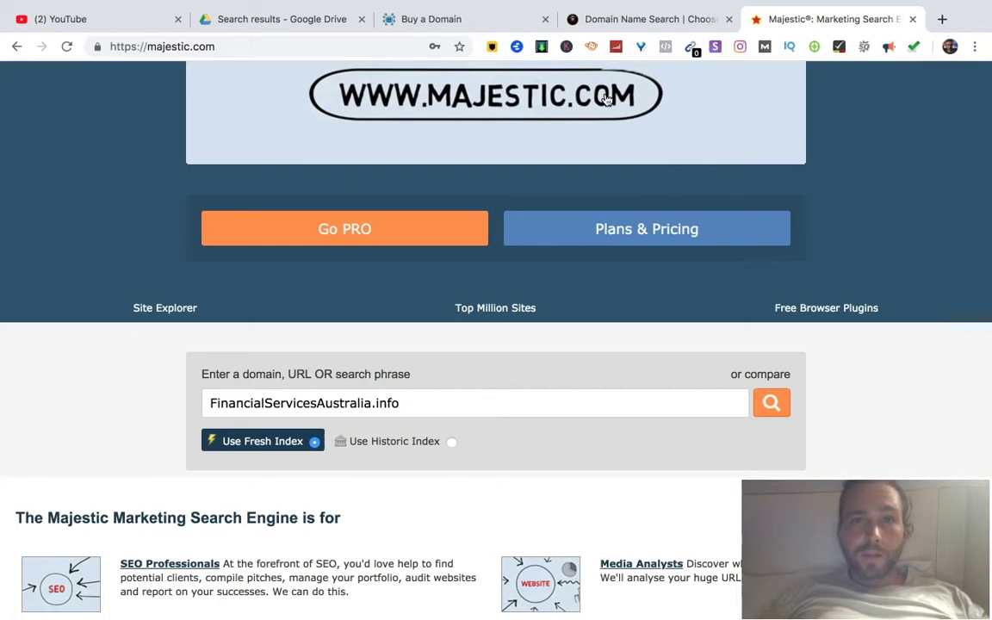
mouse_move(543, 3)
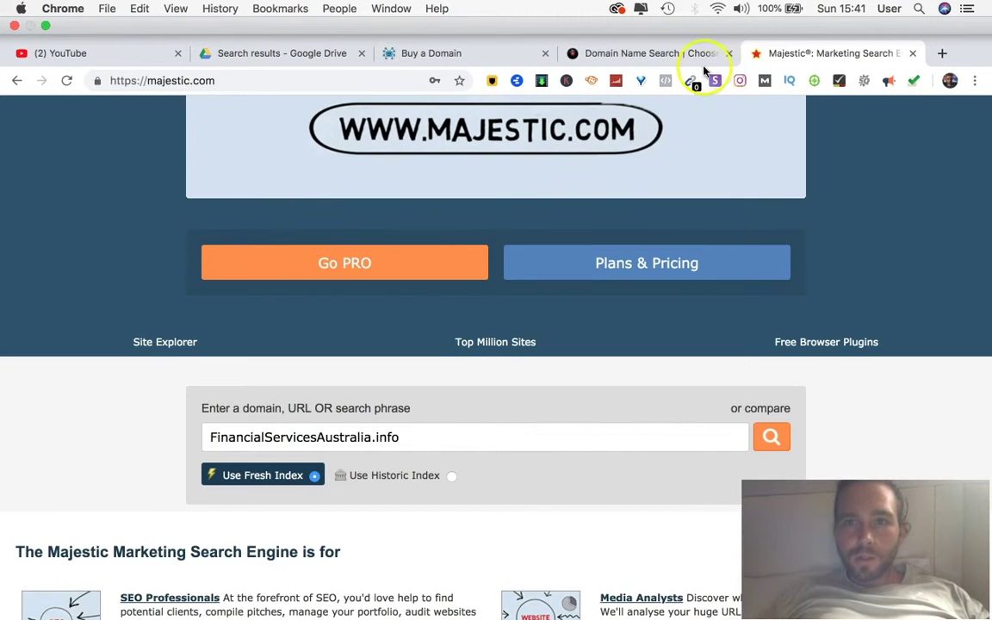
click(313, 75)
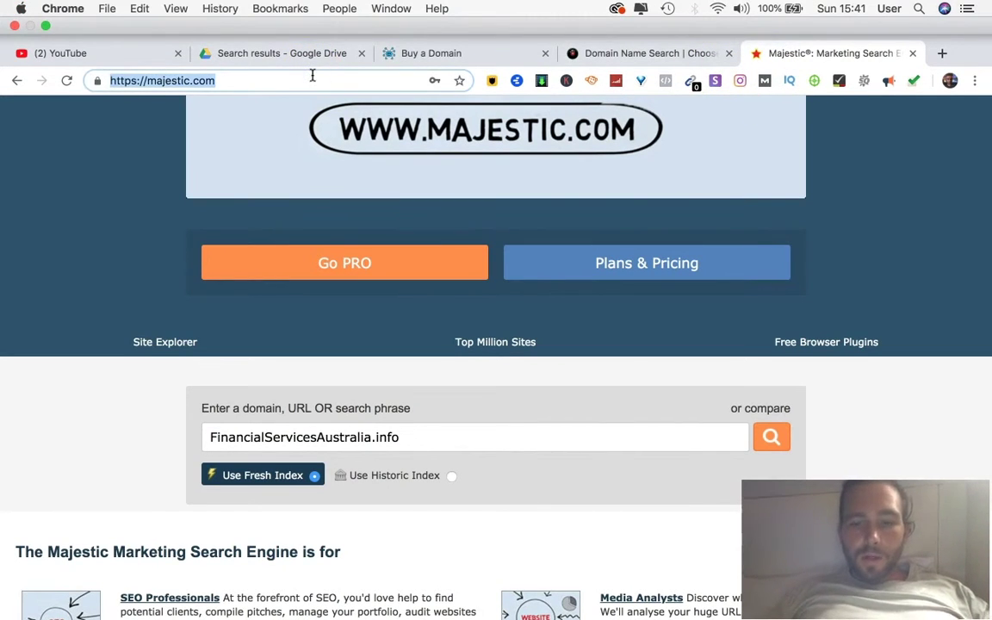
Open Ahrefs' free Backlink Checker from the address bar.
key(BackSpace)
text(bav)
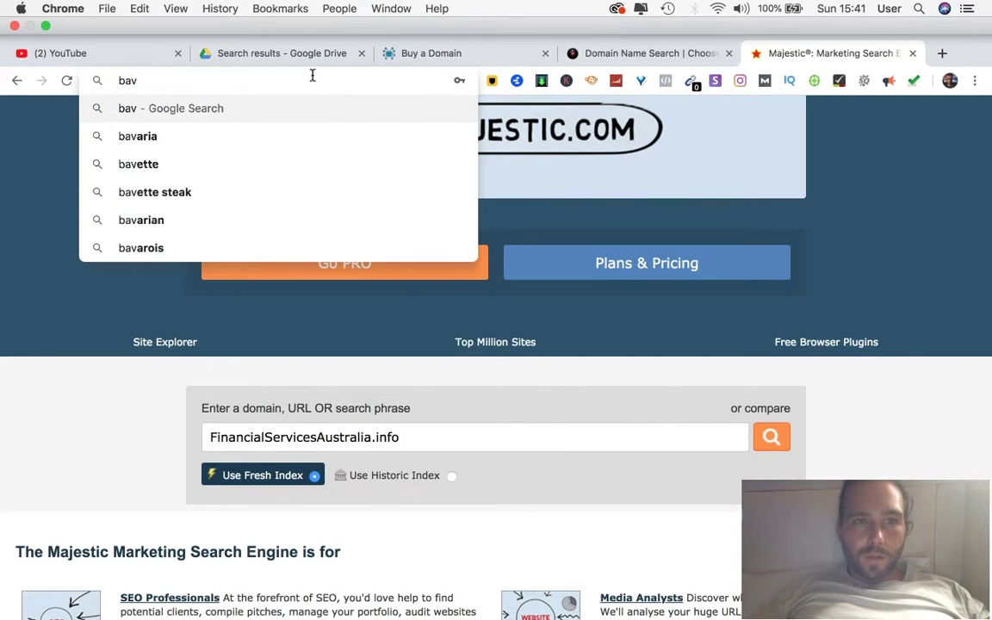
key(BackSpace)
text(ck)
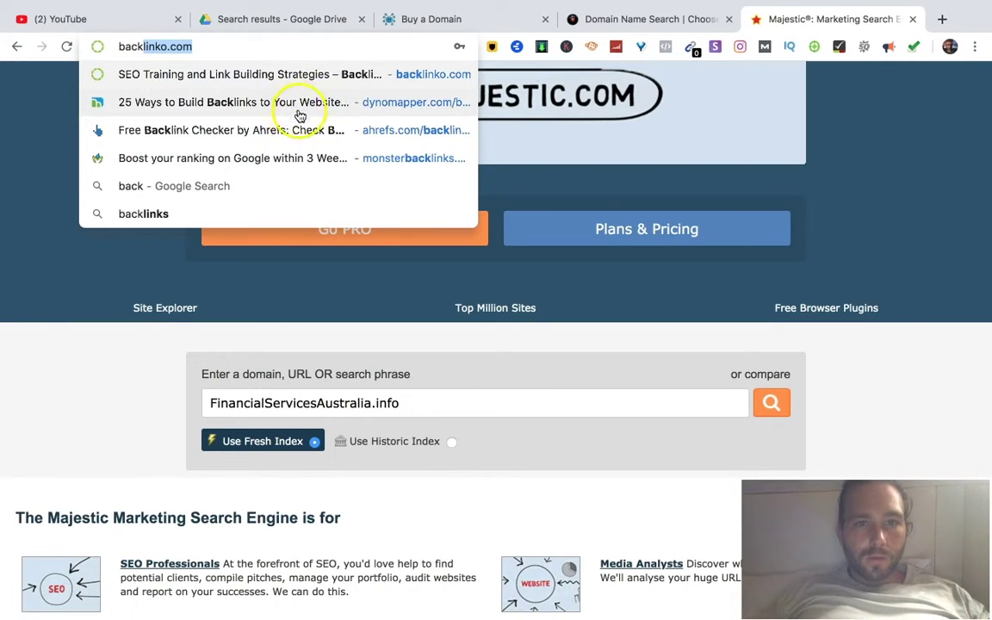
click(290, 166)
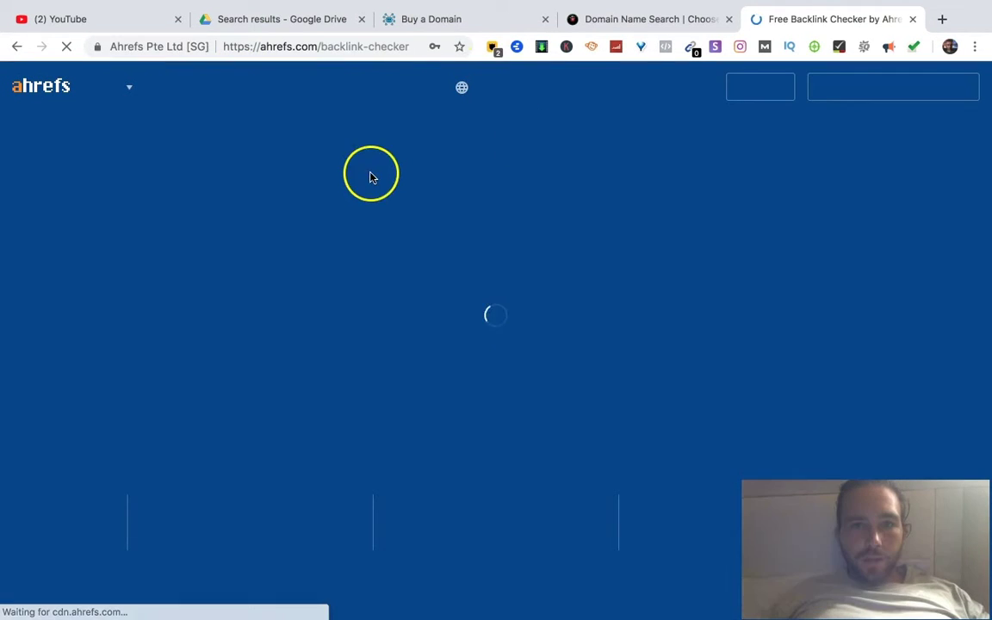
Check FinancialServicesAustralia.info's backlinks, passing the reCAPTCHA: DR 0.2, 46 backlinks, 5 referring domains.
click(455, 324)
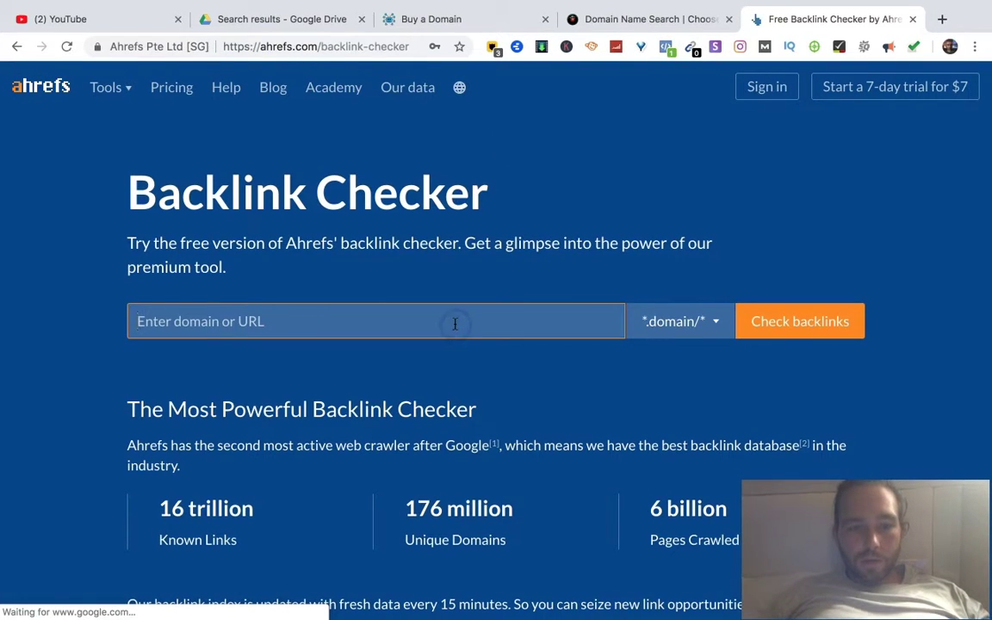
text(FinancialServicesAustralia.info)
click(767, 324)
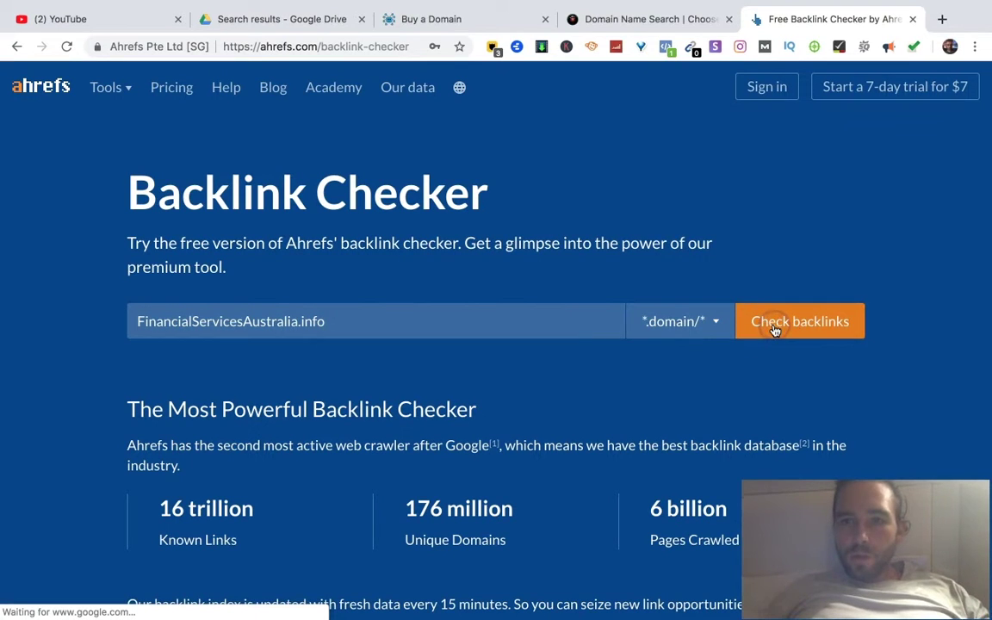
click(650, 273)
click(768, 325)
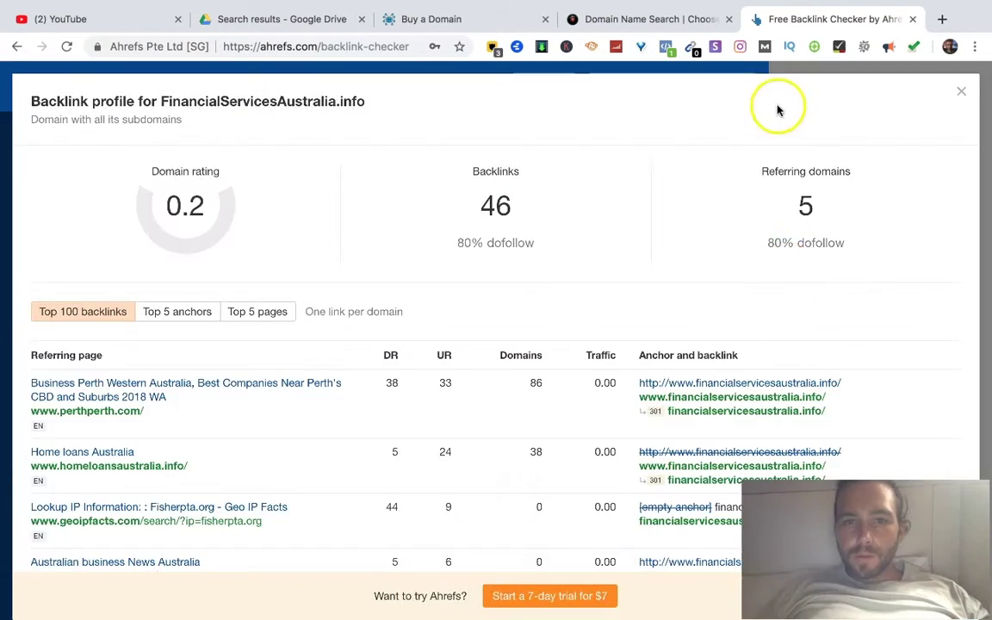
Highlight the domain rating 0.2 and the 5 referring domains count.
drag(169, 209, 208, 212)
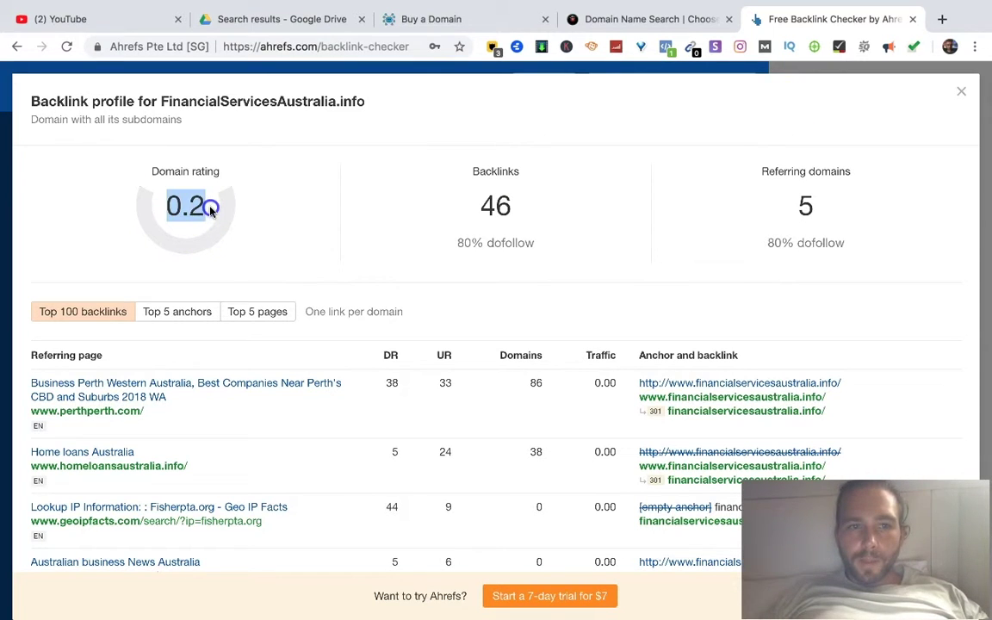
click(211, 212)
double_click(174, 199)
click(169, 191)
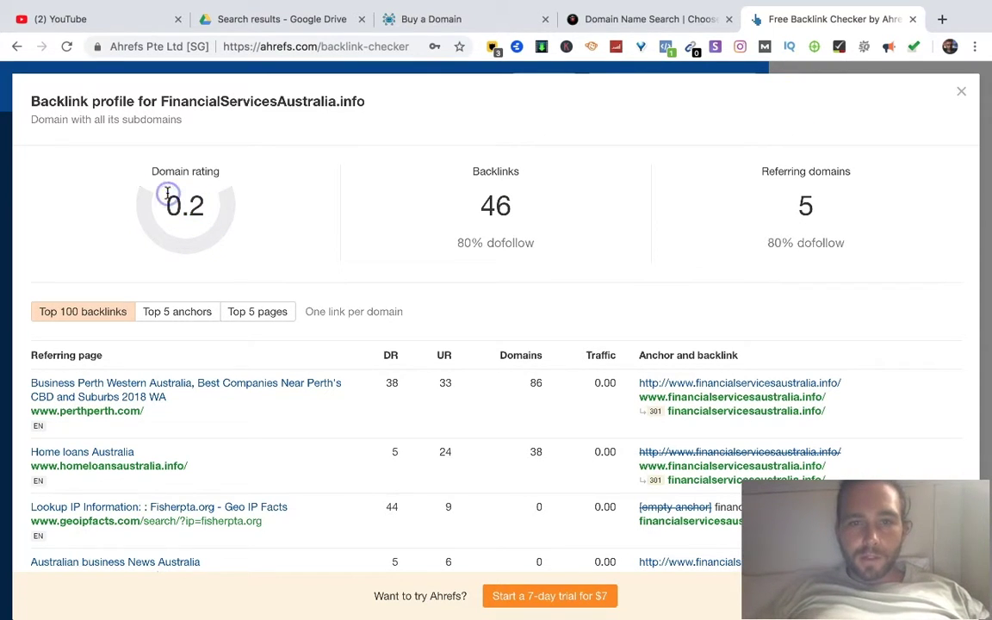
double_click(810, 205)
click(656, 217)
Browse the backlink list, including the perthperth.com referring page, then close the Ahrefs tab.
scroll(657, 217, down, 1)
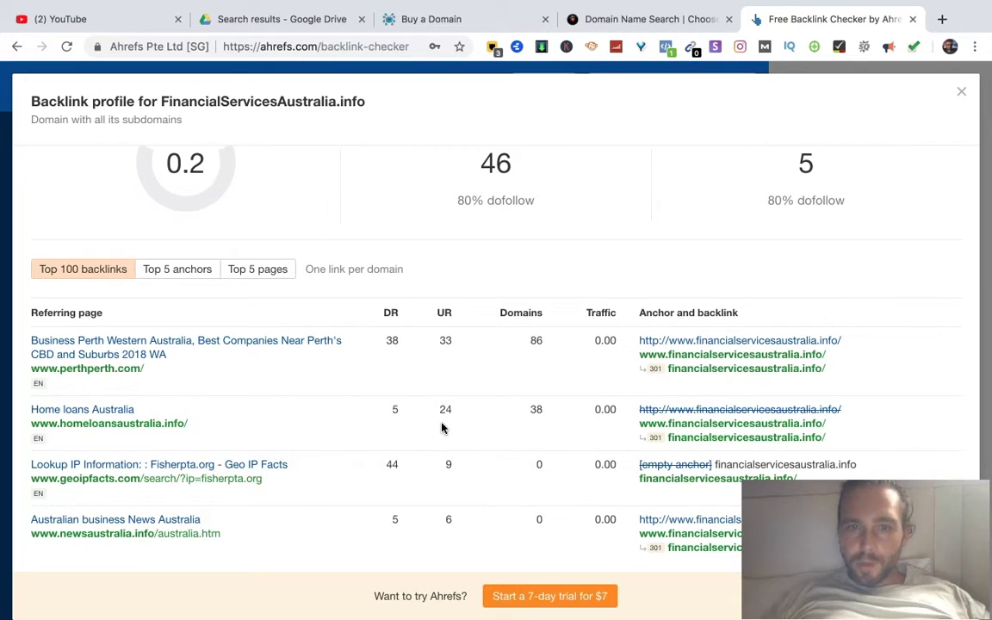
click(448, 336)
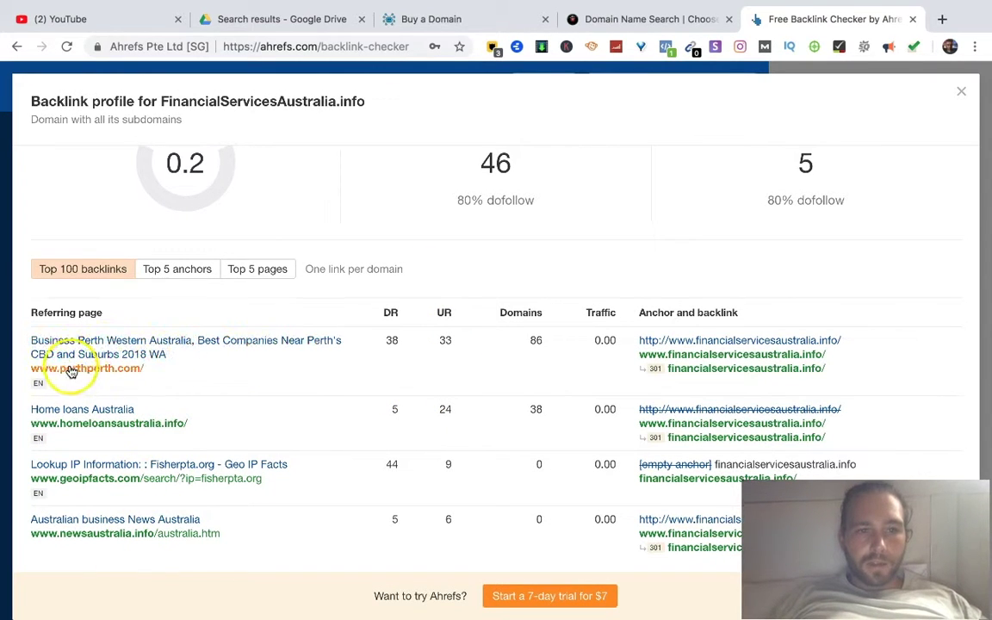
click(128, 367)
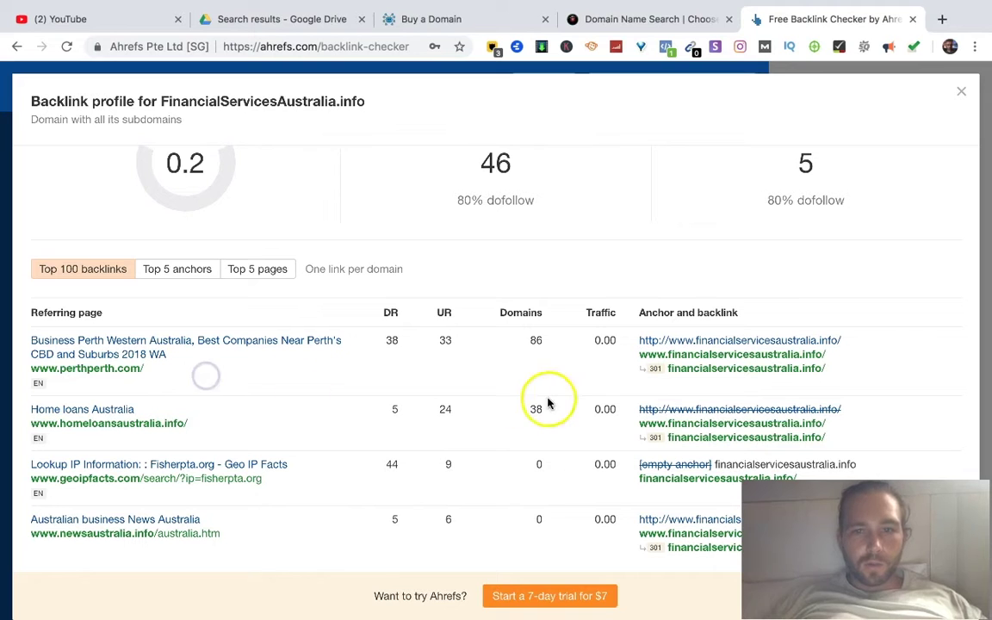
scroll(421, 418, up, 1)
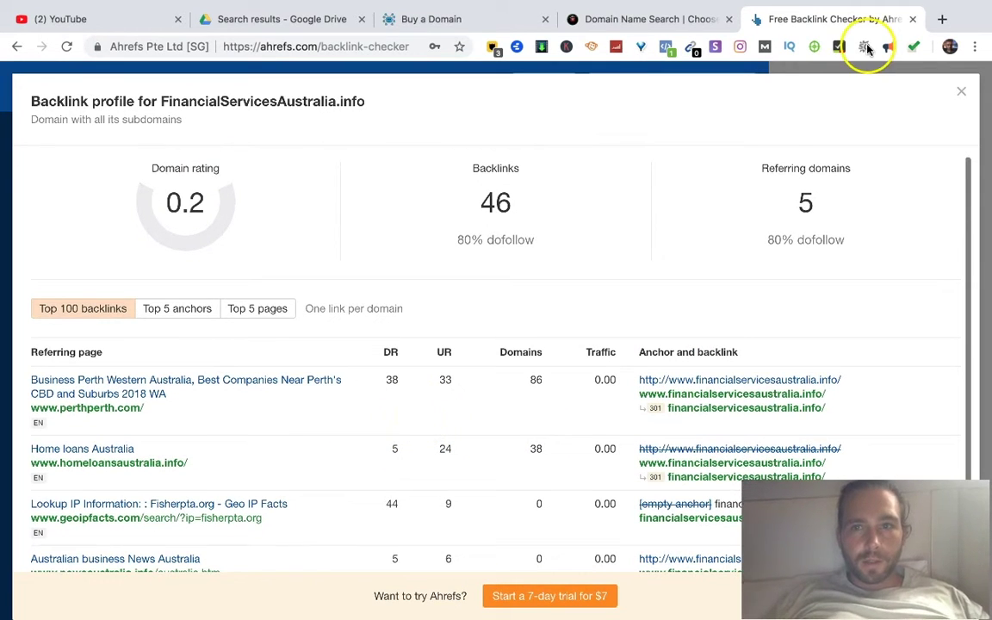
click(346, 48)
click(696, 183)
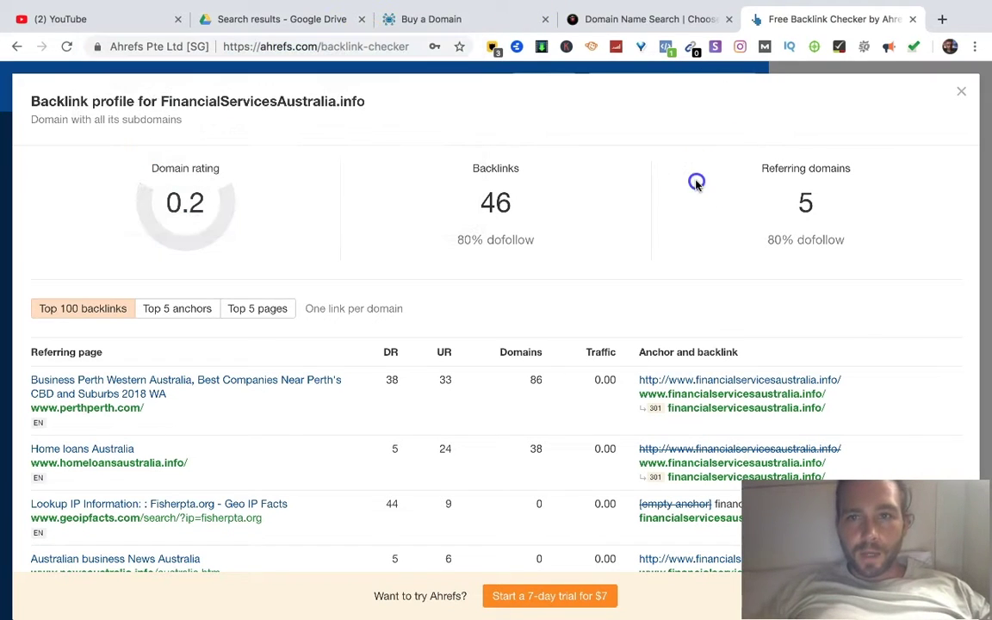
click(917, 20)
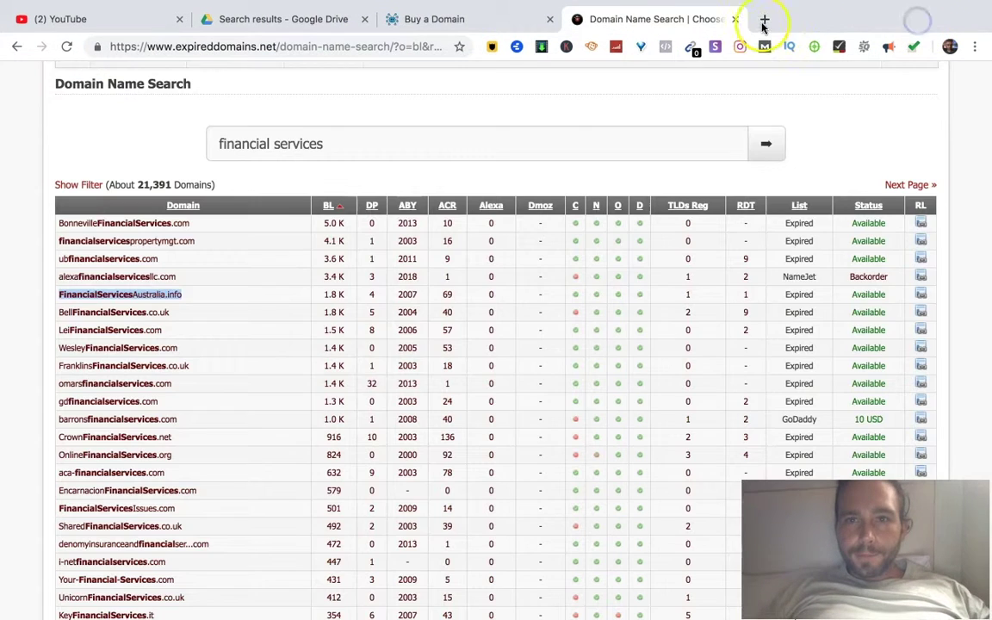
Check FinancialServicesAustralia.info's availability at Namecheap.com via the registrar popup.
click(158, 297)
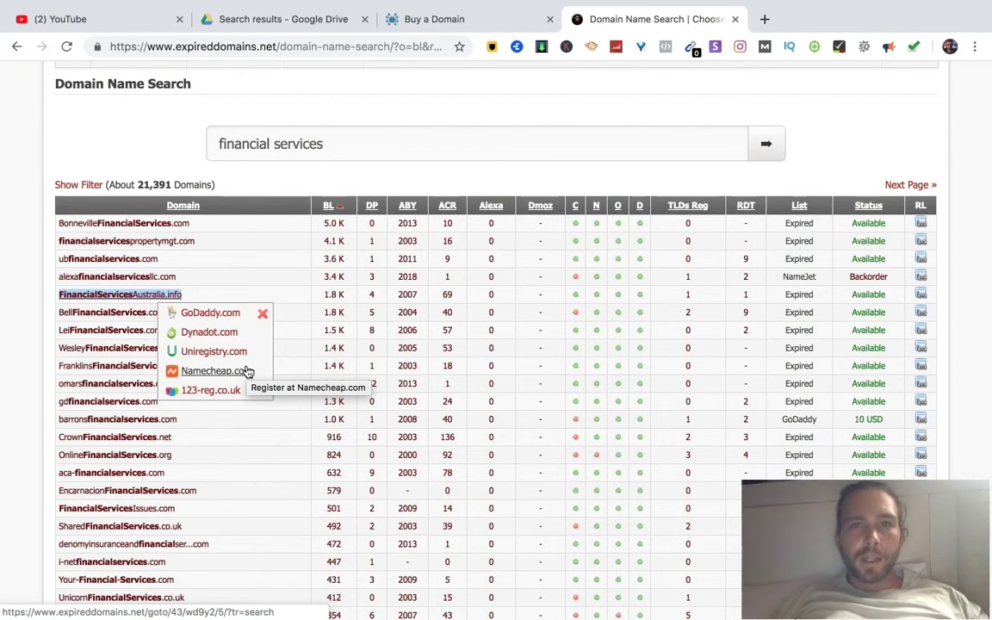
click(246, 370)
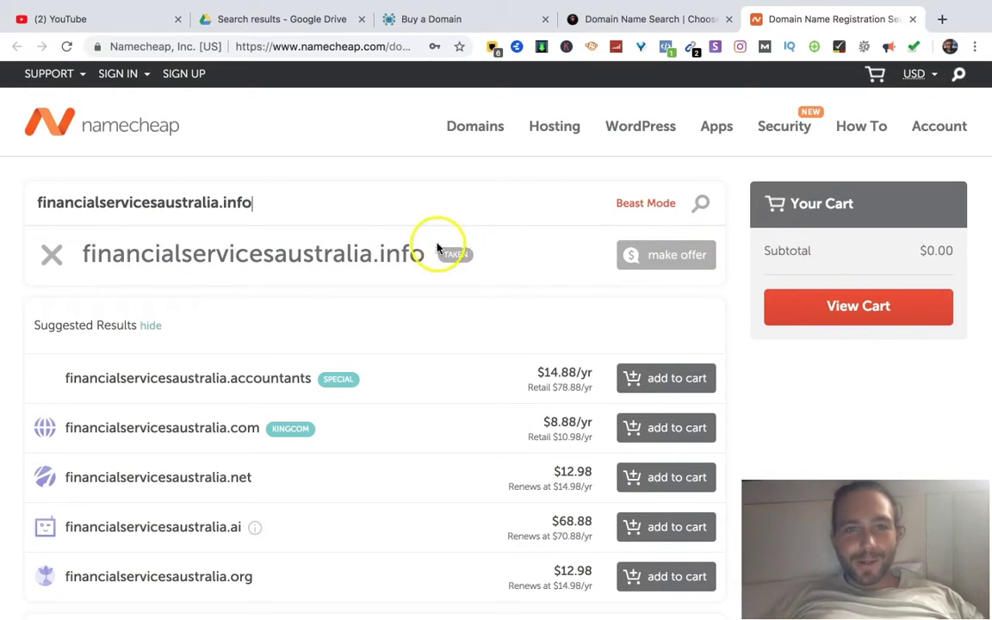
Verify that Namecheap marks financialservicesaustralia.info as TAKEN.
drag(424, 257, 151, 250)
click(148, 251)
Bring Namecheap's results back up, showing financialservicesaustralia.info taken and .com offered at $8.88/yr.
click(617, 27)
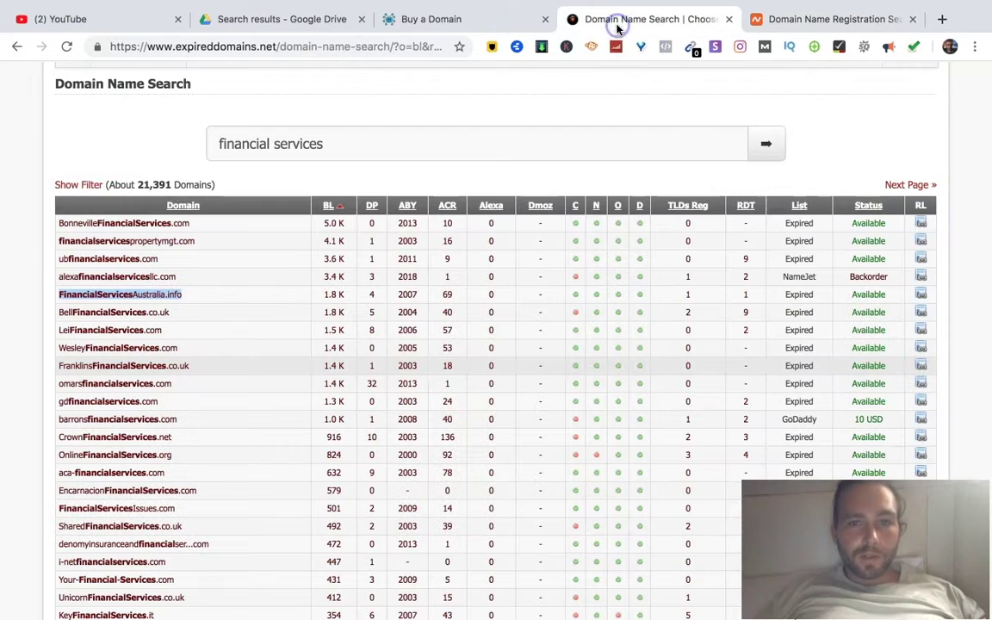
click(321, 140)
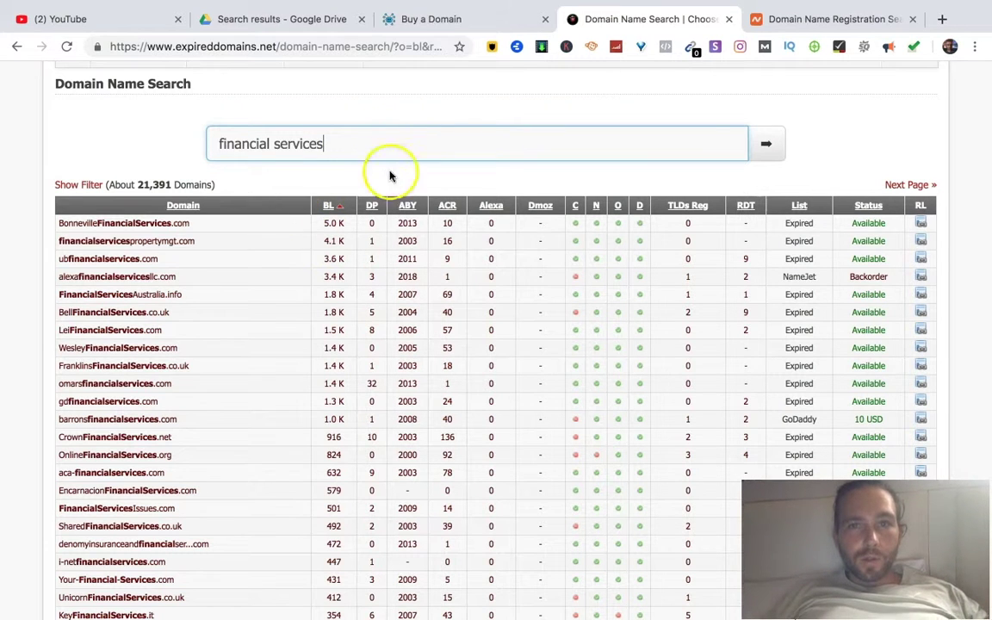
click(798, 21)
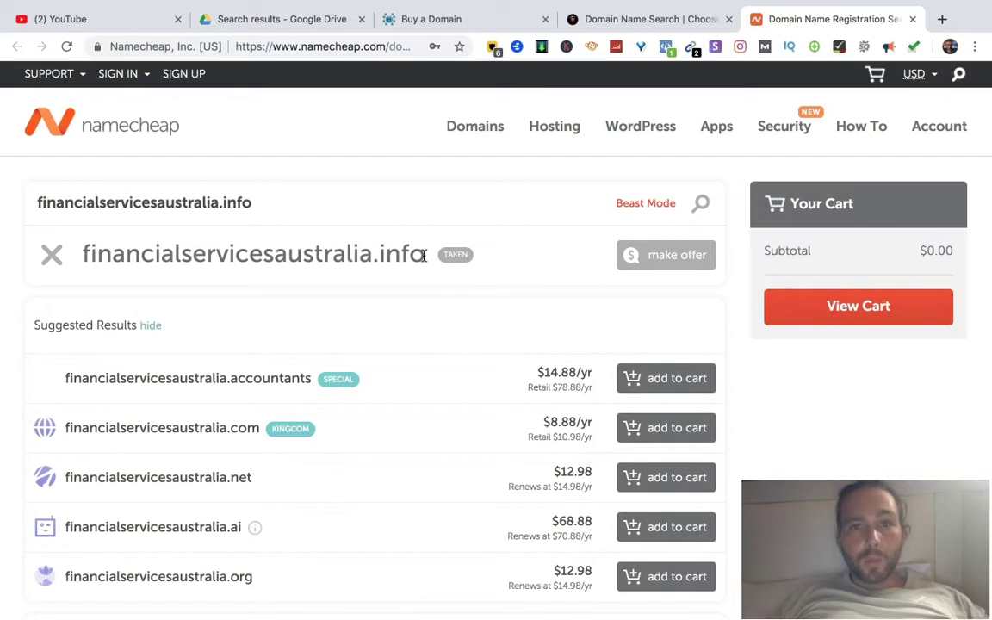
double_click(282, 245)
click(229, 250)
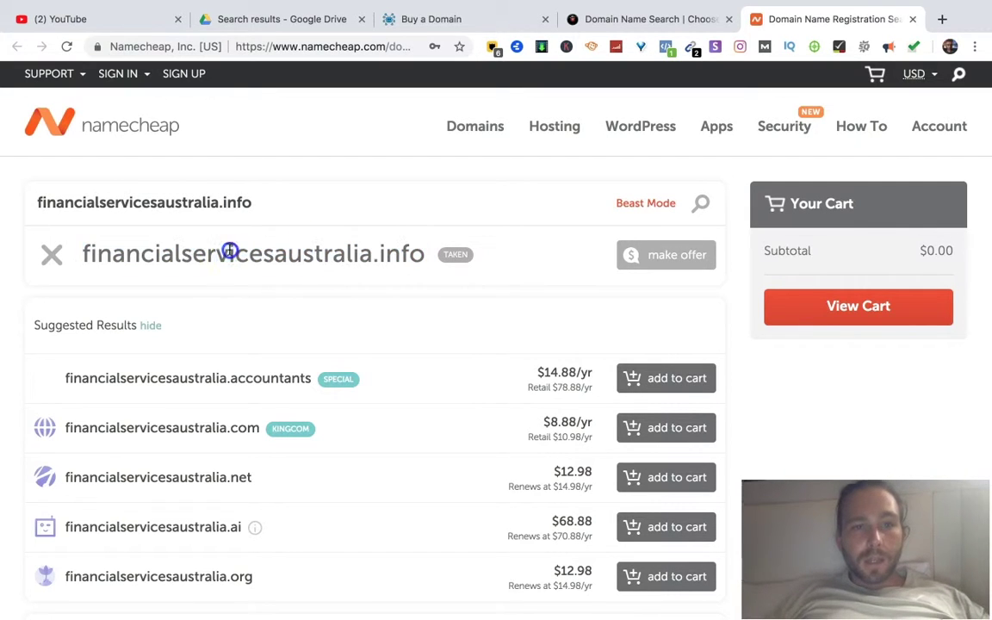
drag(230, 252, 286, 261)
click(408, 253)
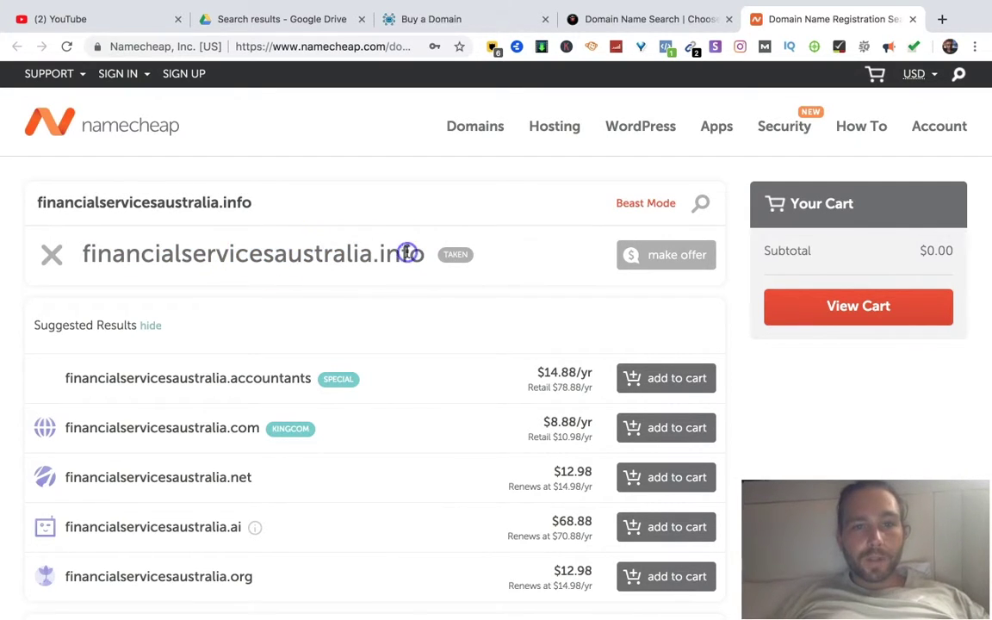